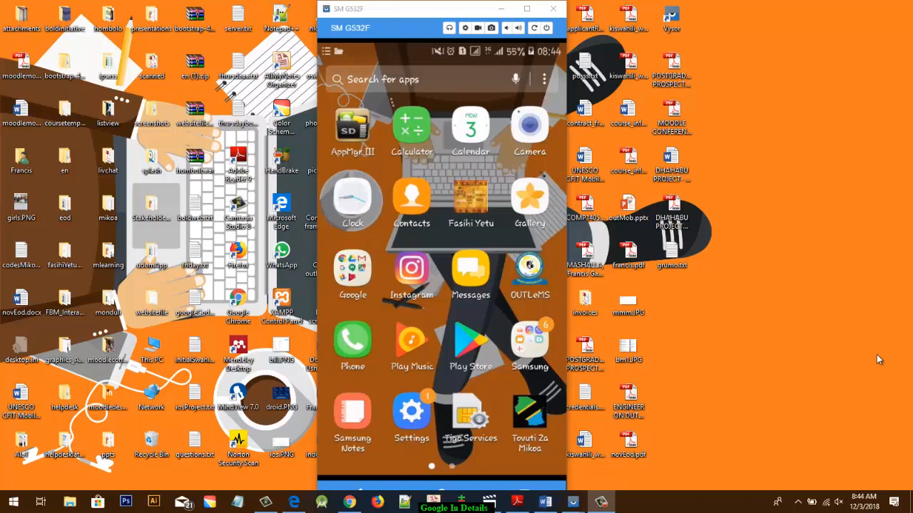
- Open Chrome from the phone's Google app folder and search the web for google forms
left_click_drag(435, 230, 371, 271)
left_click(364, 280)
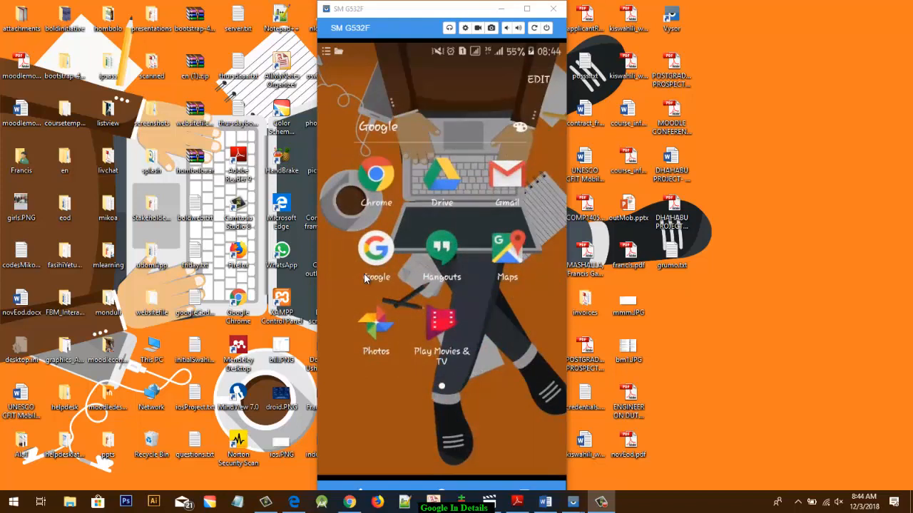
left_click(365, 279)
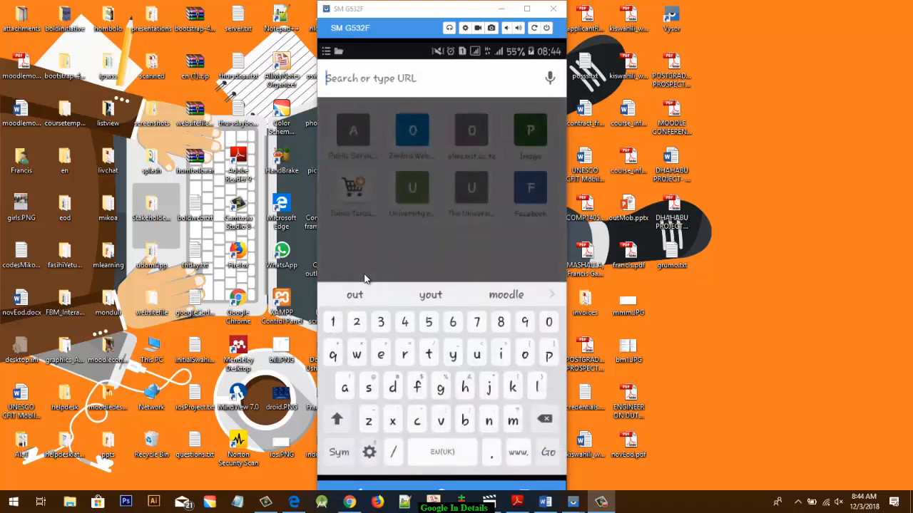
type("goo")
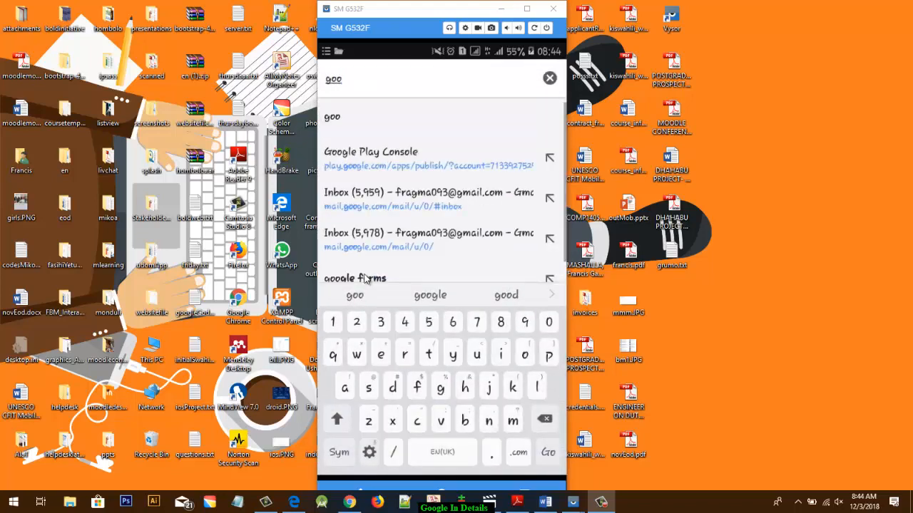
type("gle ")
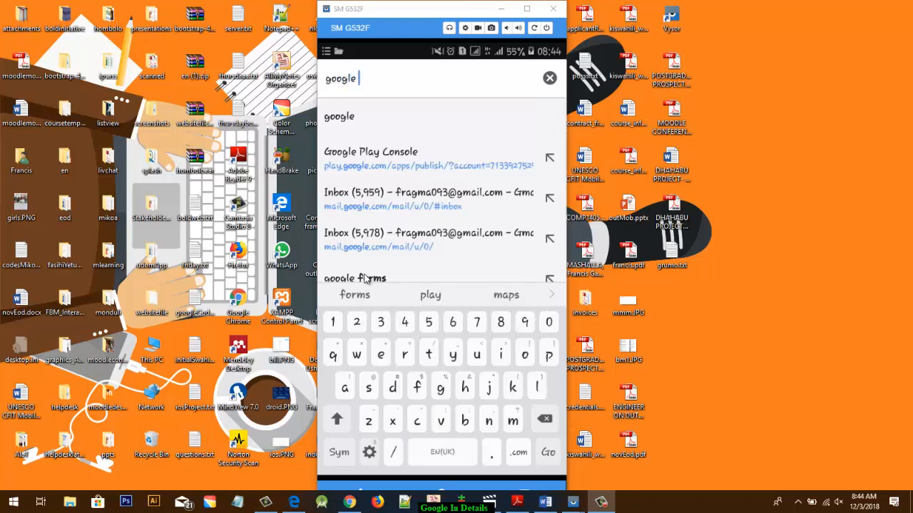
type("forms")
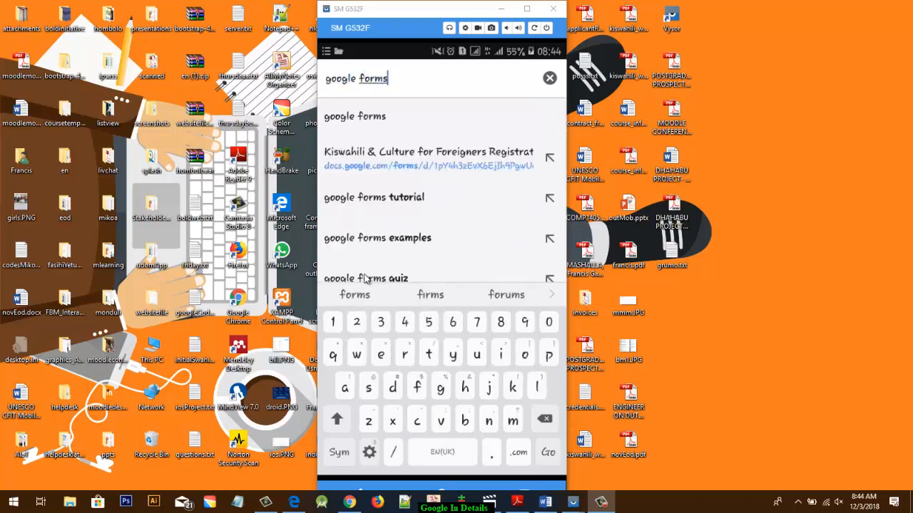
key("Return")
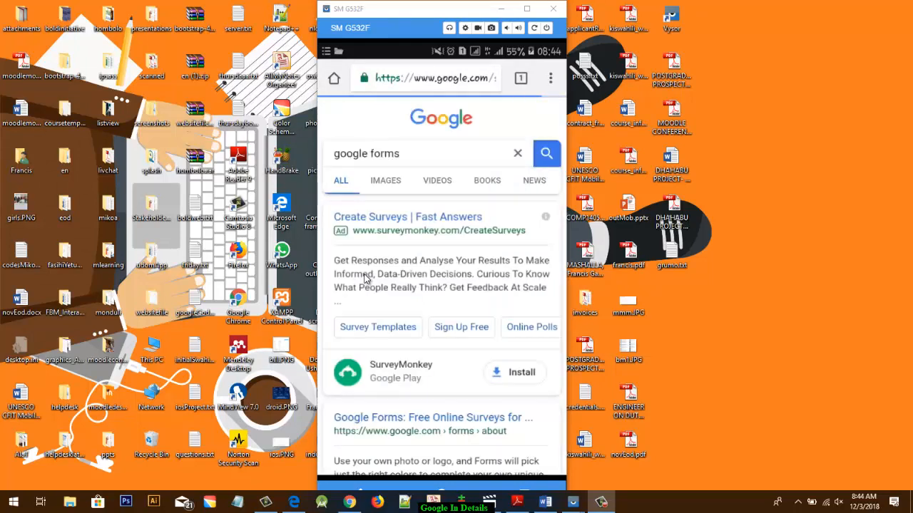
- Open the "Google Forms: Free Online Surveys" search result and look over its introduction page
scroll(365, 278, "down", 5)
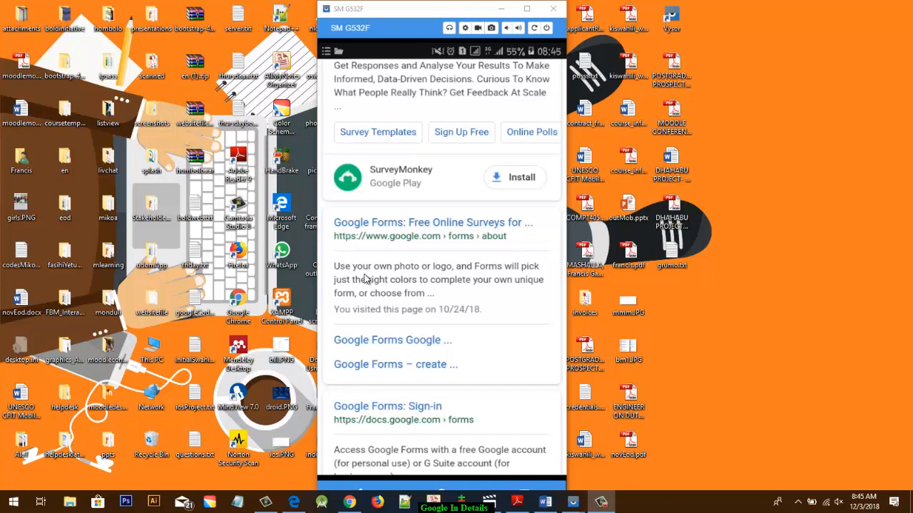
left_click(365, 278)
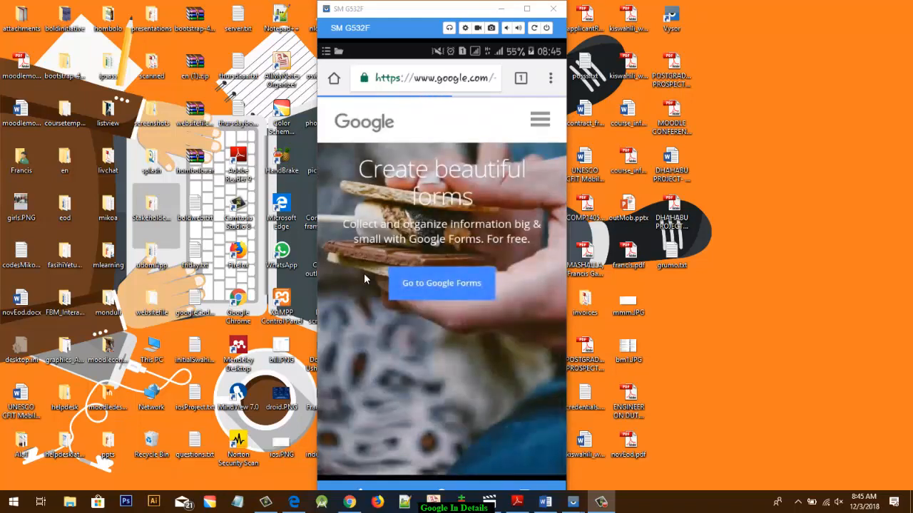
scroll(364, 279, "down", 1)
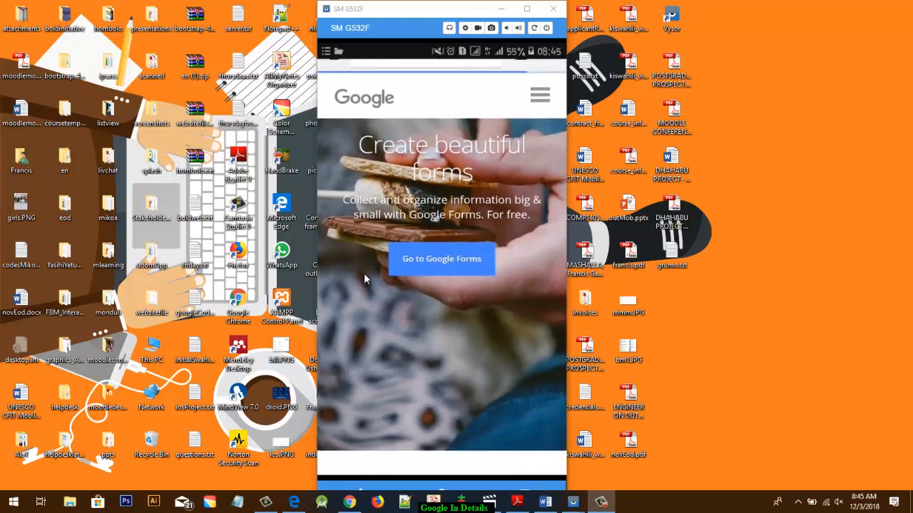
scroll(363, 279, "down", 5)
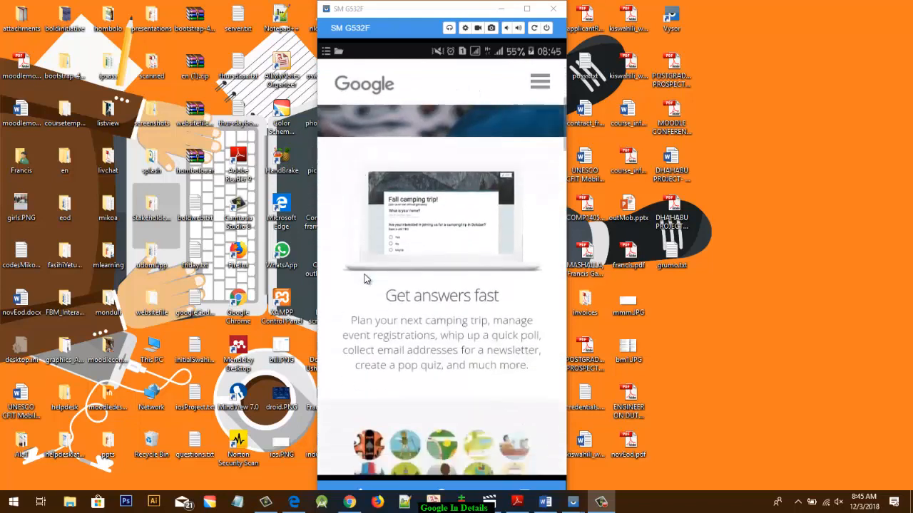
scroll(363, 278, "up", 1)
scroll(363, 278, "up", 4)
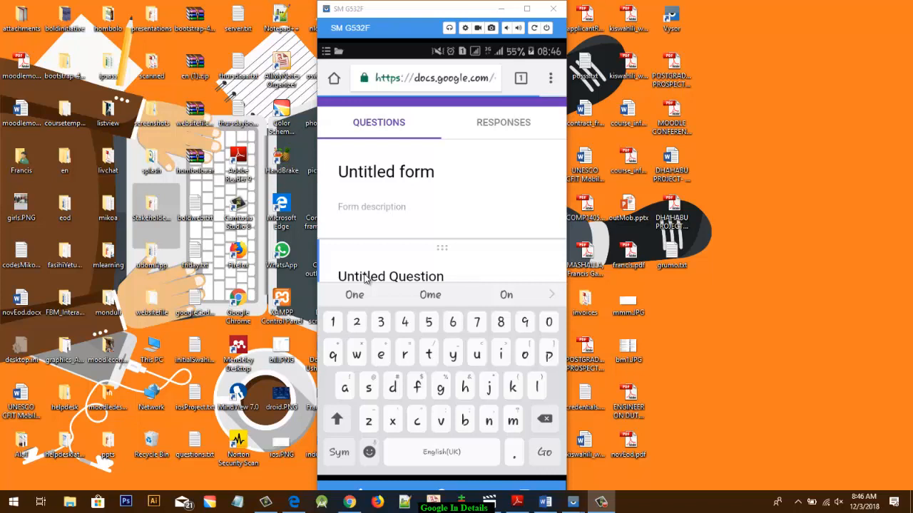
- Set the title of the untitled form to Survey One
scroll(366, 279, "down", 1)
key("Return")
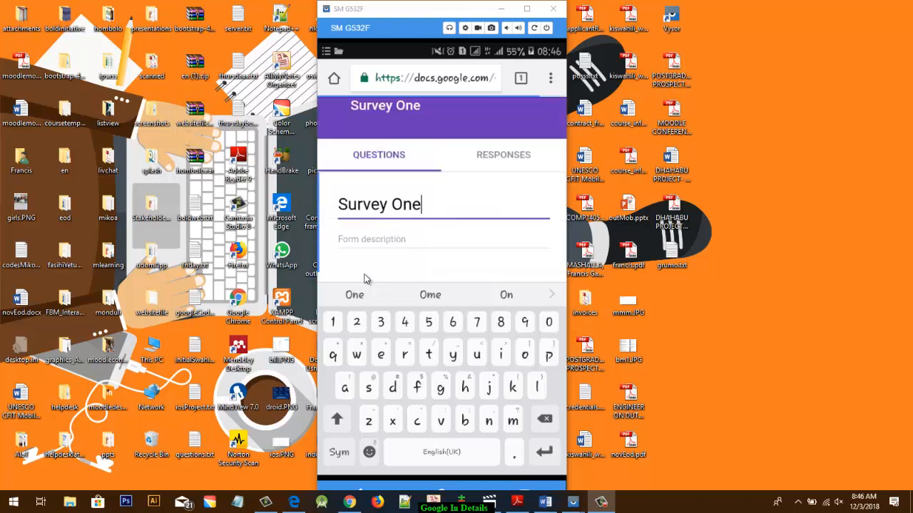
key("Tab")
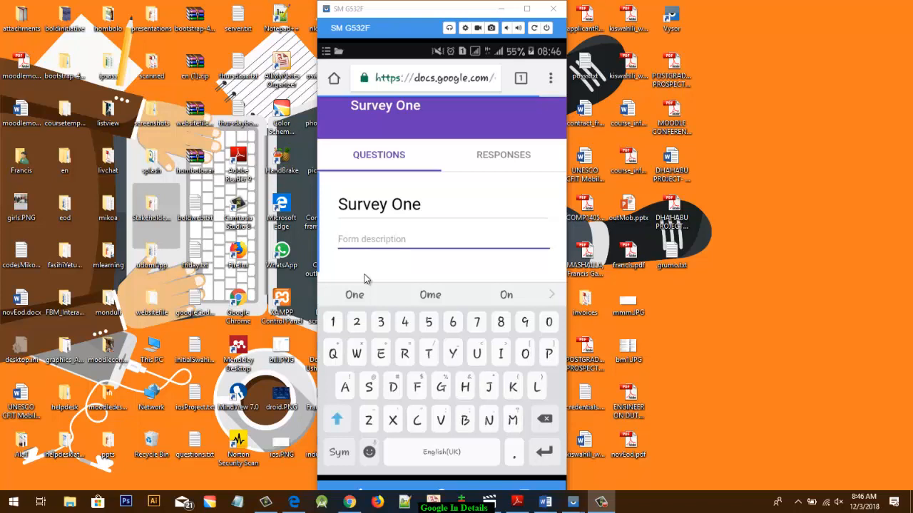
- Enter the form description "A summary information of what your form will actually do"
type("A sum")
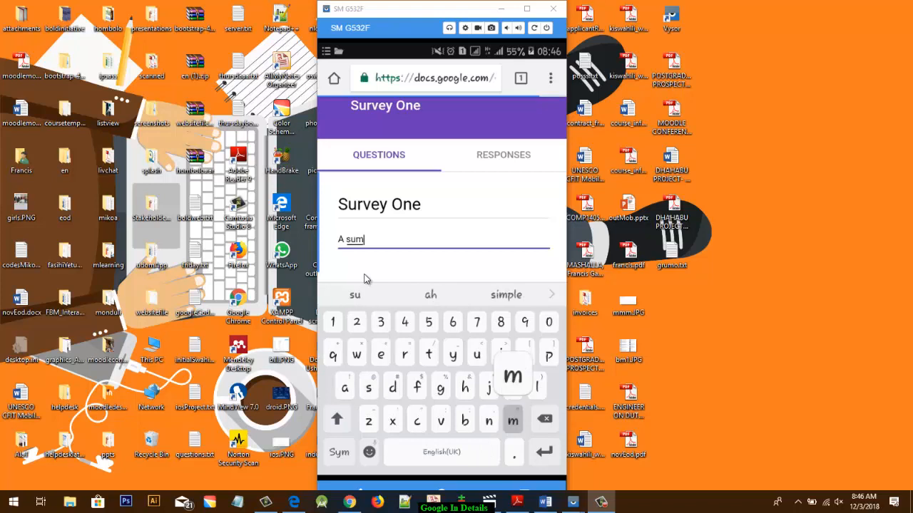
type("mary ")
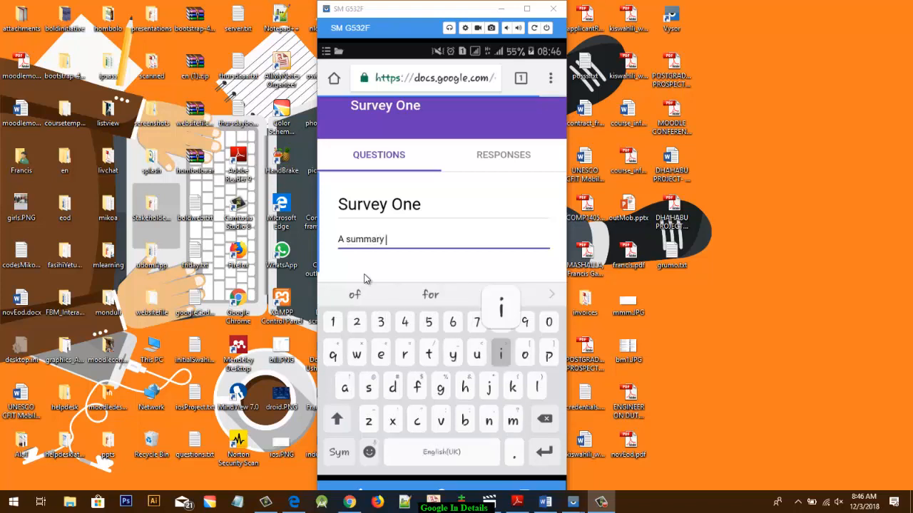
type("informa")
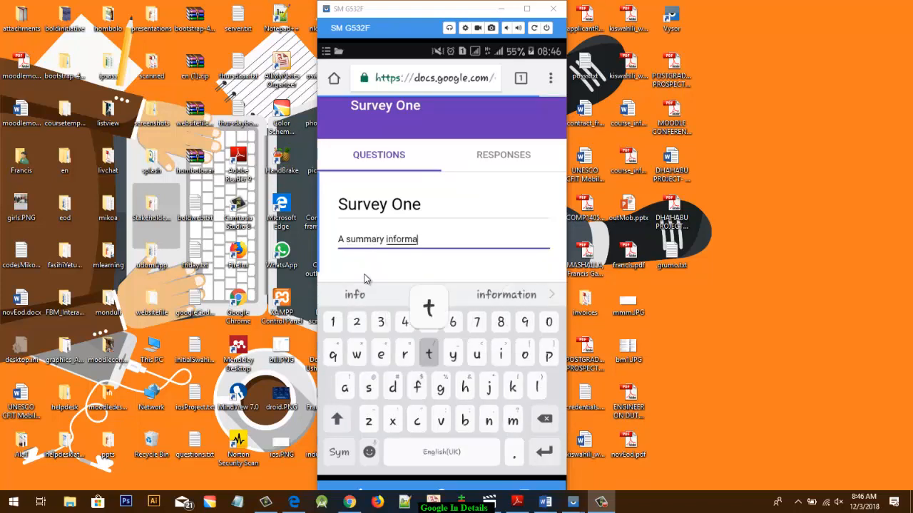
type("tion ")
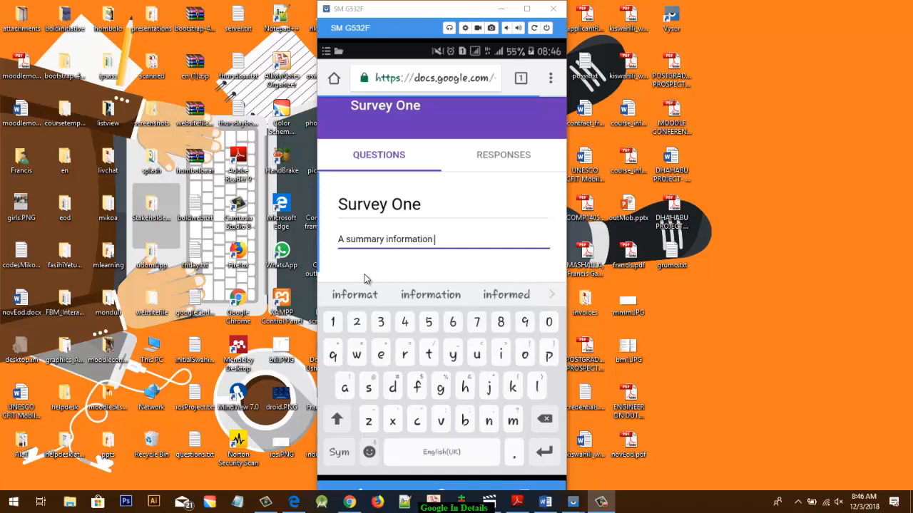
type("of what")
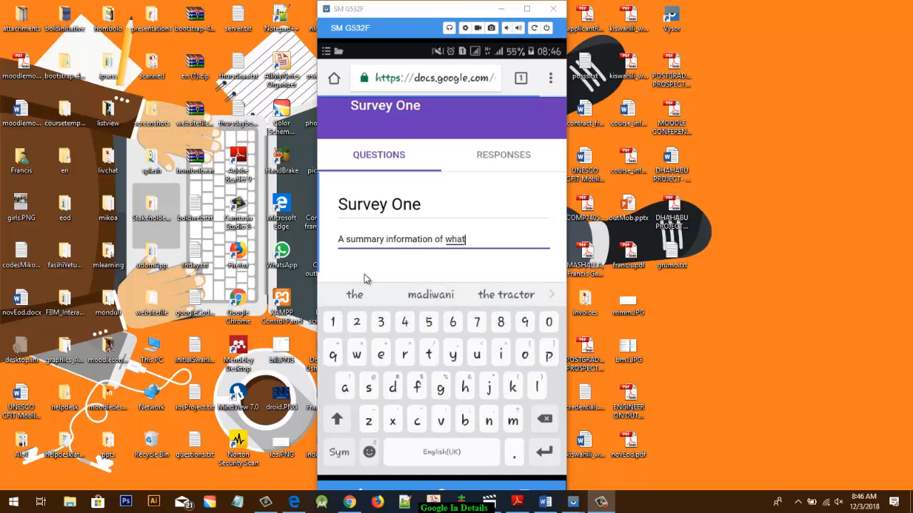
type(" your")
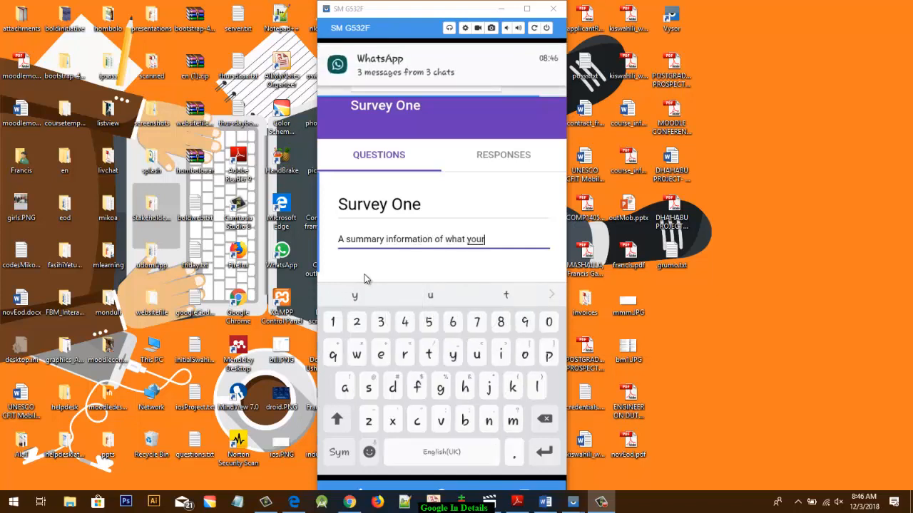
type(" p")
key("BackSpace")
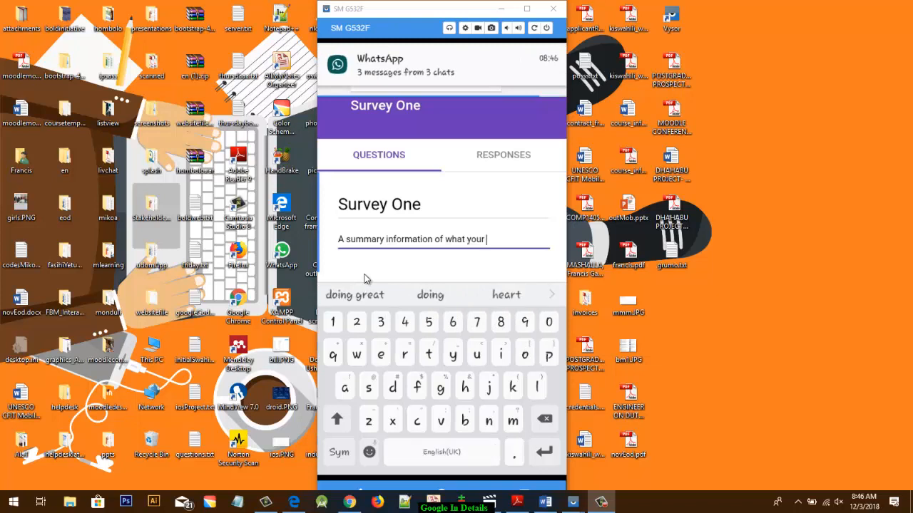
type("form will a")
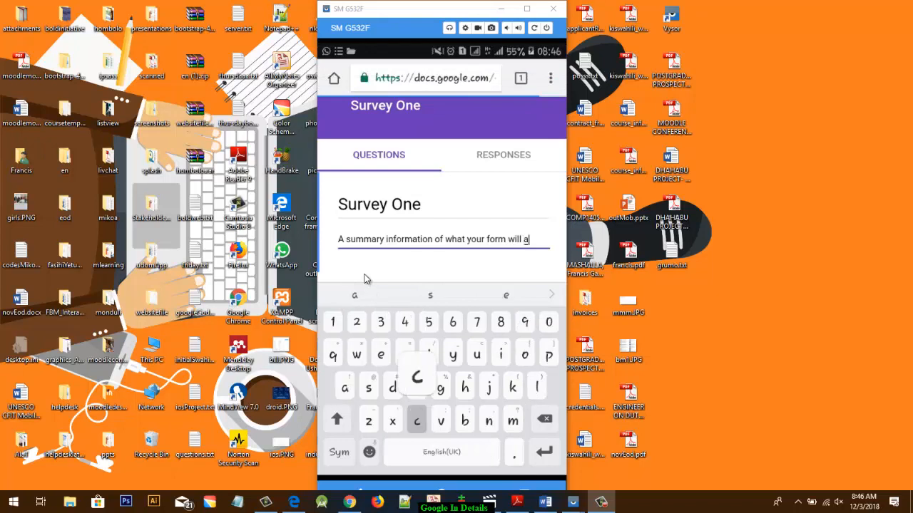
type("ctuall")
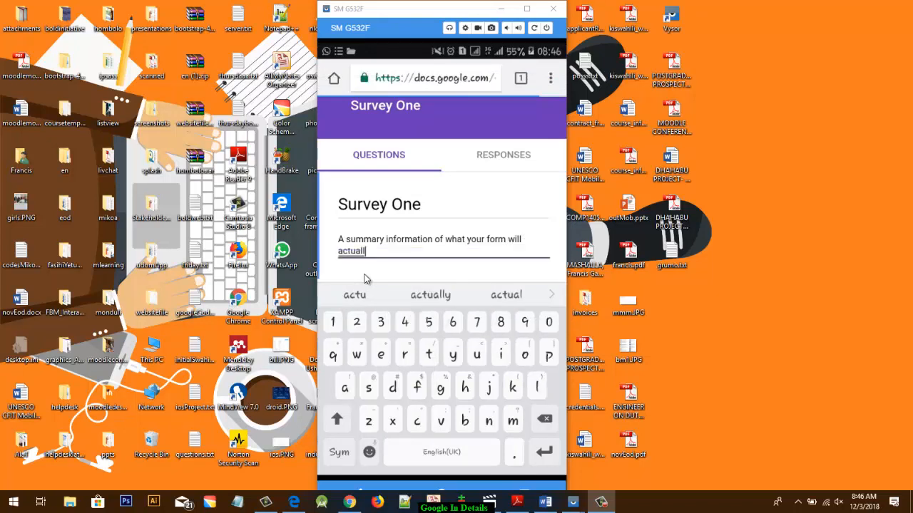
type("y do")
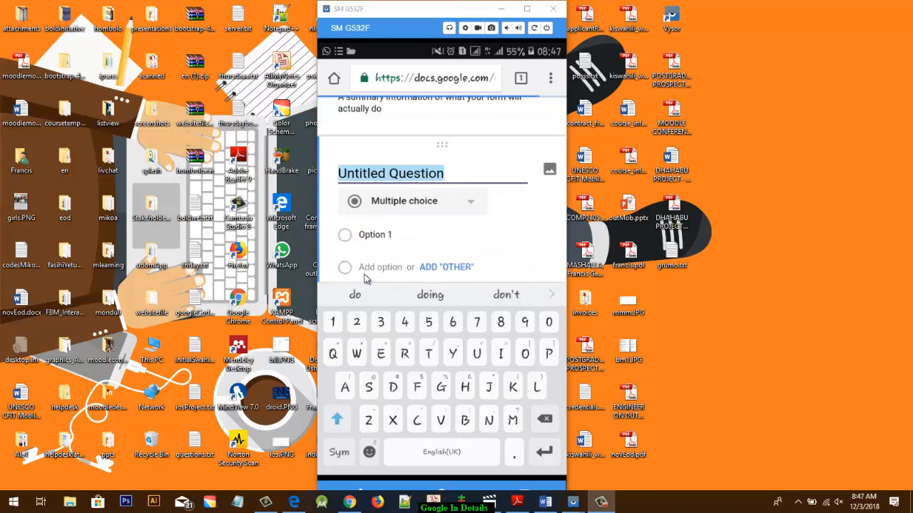
- Replace the placeholder text of the first question with "How do you find the lesson?"
key("BackSpace")
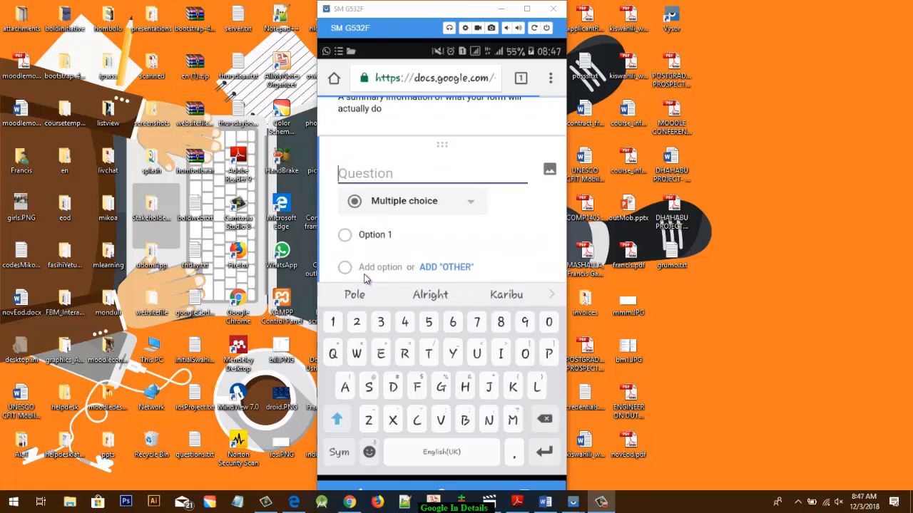
type("How do ")
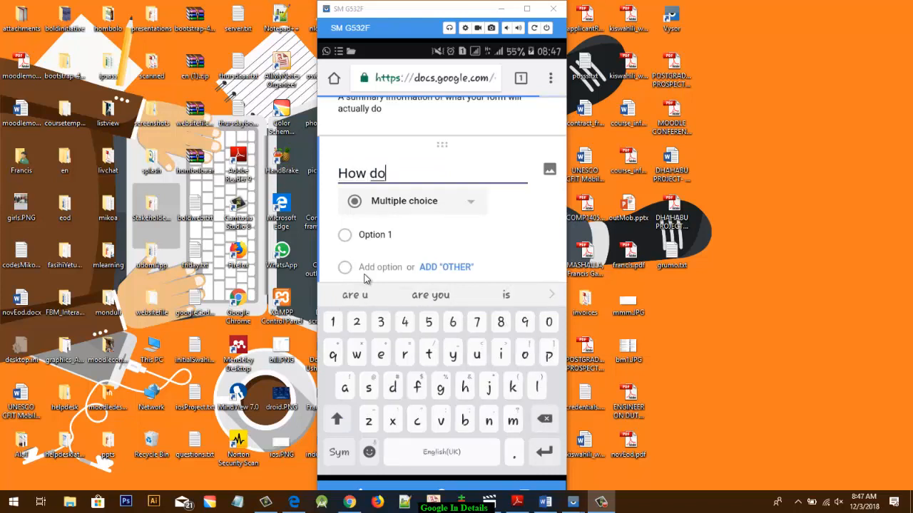
type("you ")
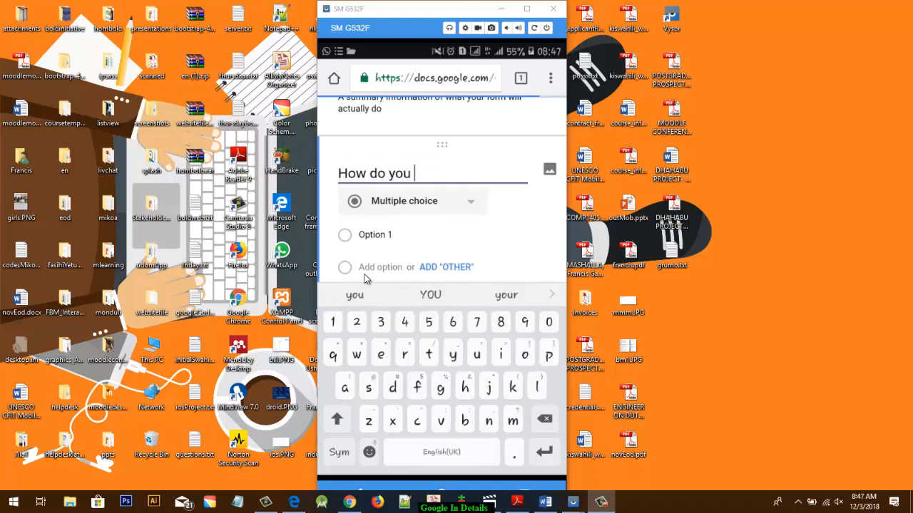
type("find ")
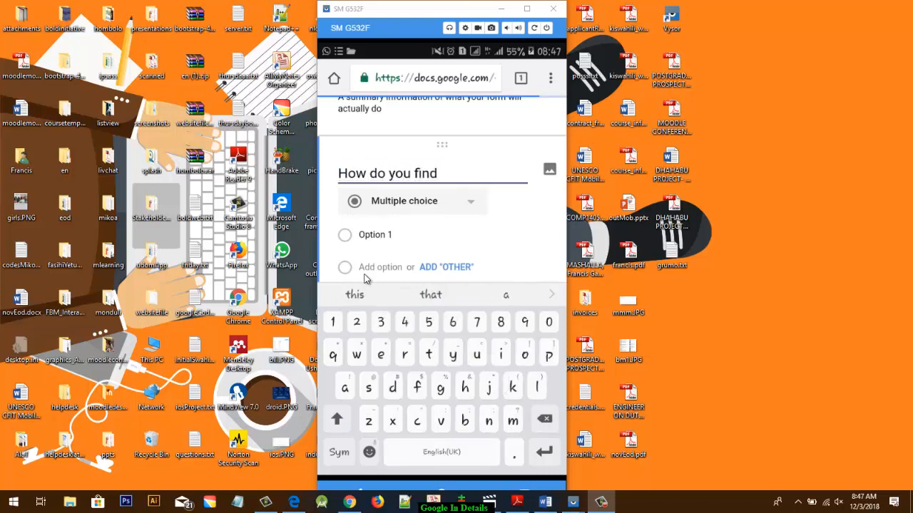
type("th")
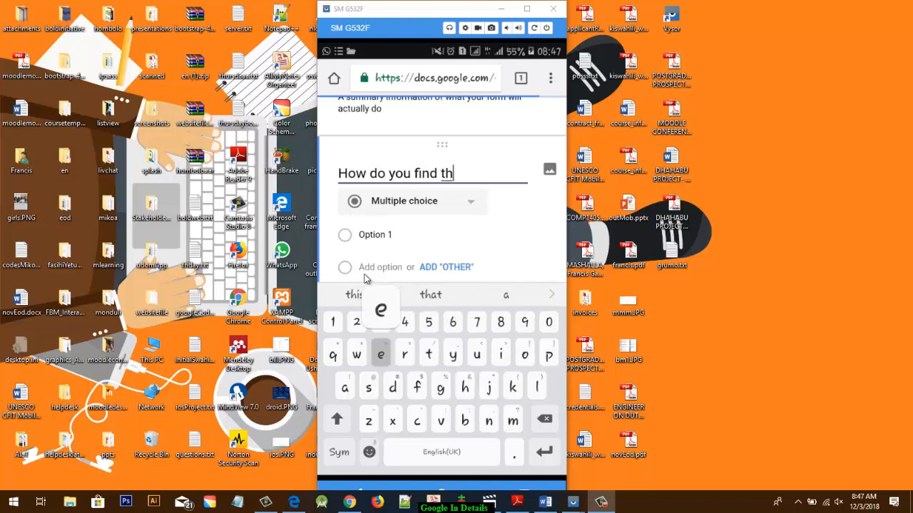
type("e less")
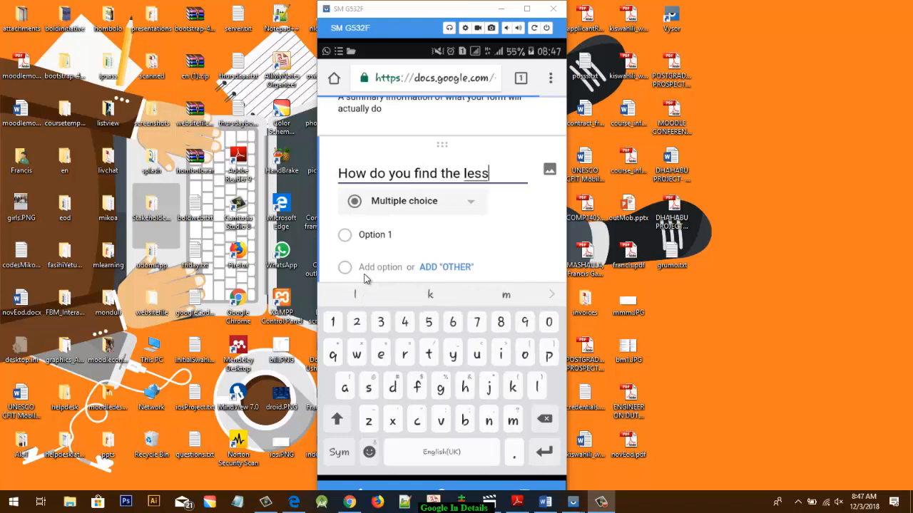
type("on")
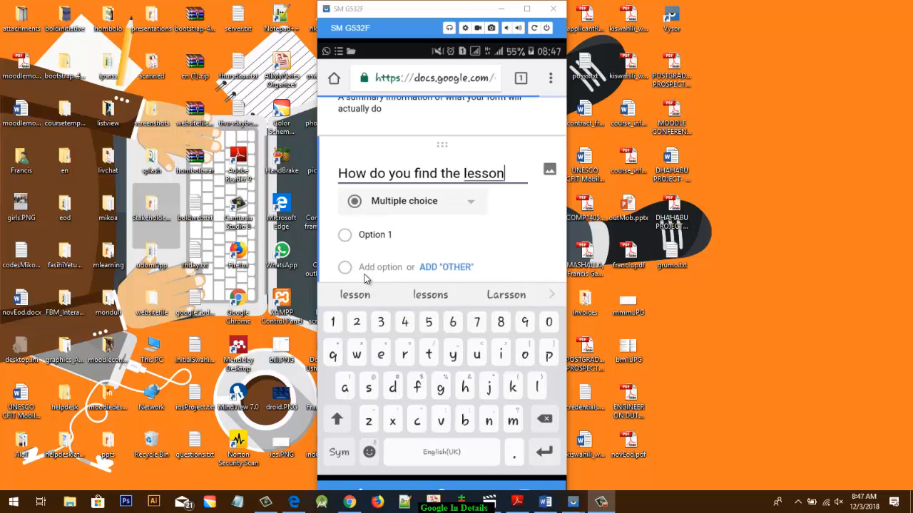
type("?")
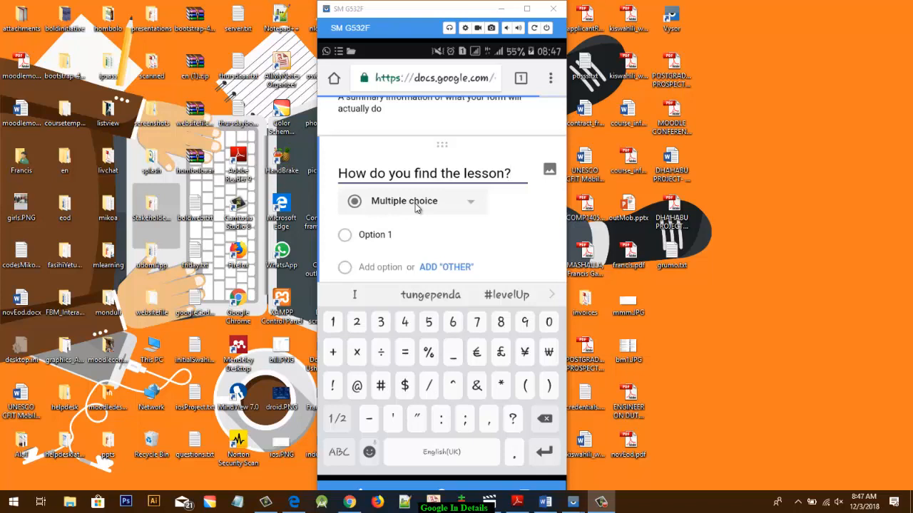
- Review the question types, keep Multiple choice for the lesson question, and name its first answer option Interesting
scroll(415, 205, "down", 1)
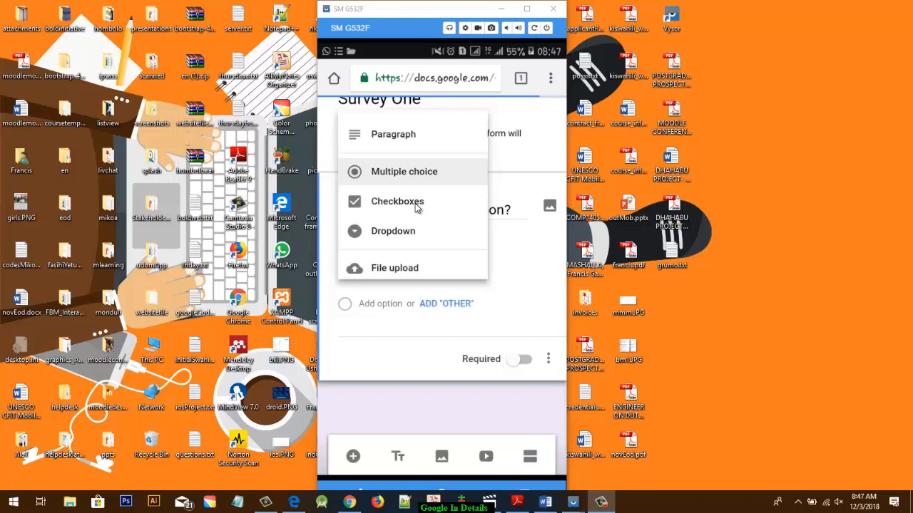
scroll(418, 206, "down", 3)
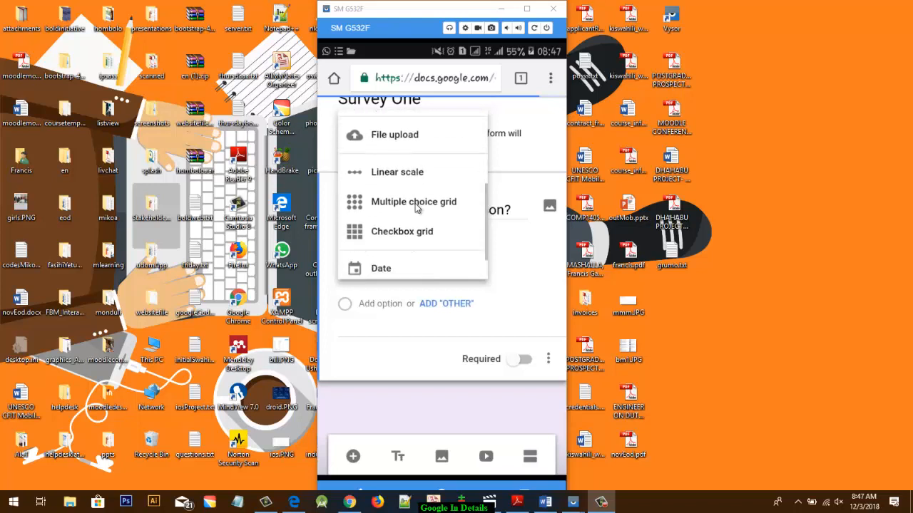
scroll(415, 206, "down", 1)
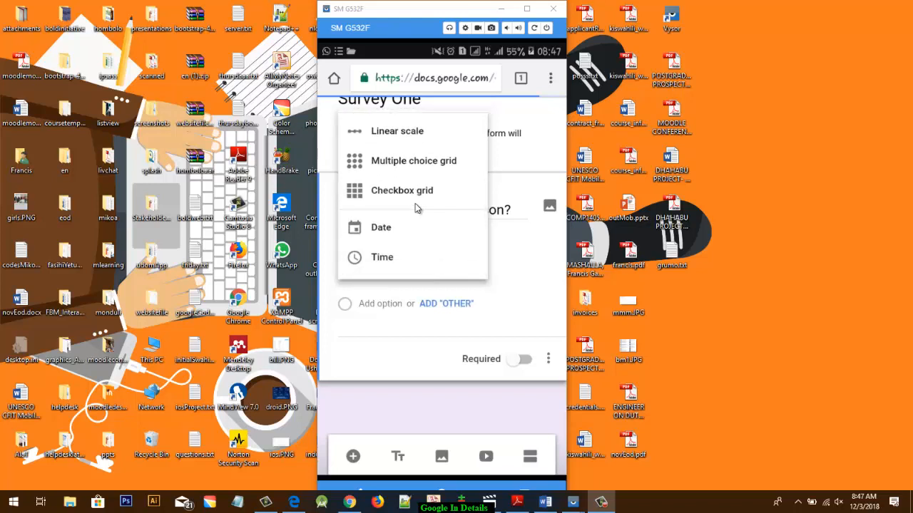
scroll(415, 207, "up", 4)
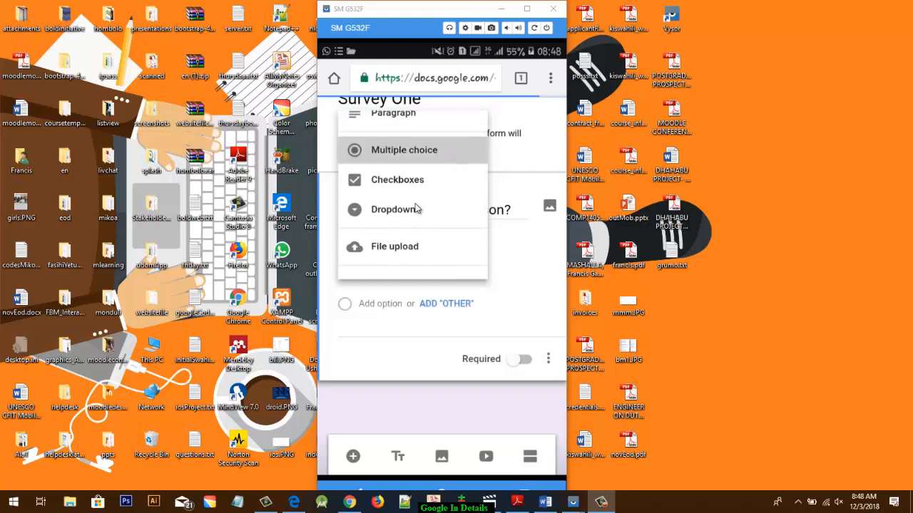
left_click(417, 208)
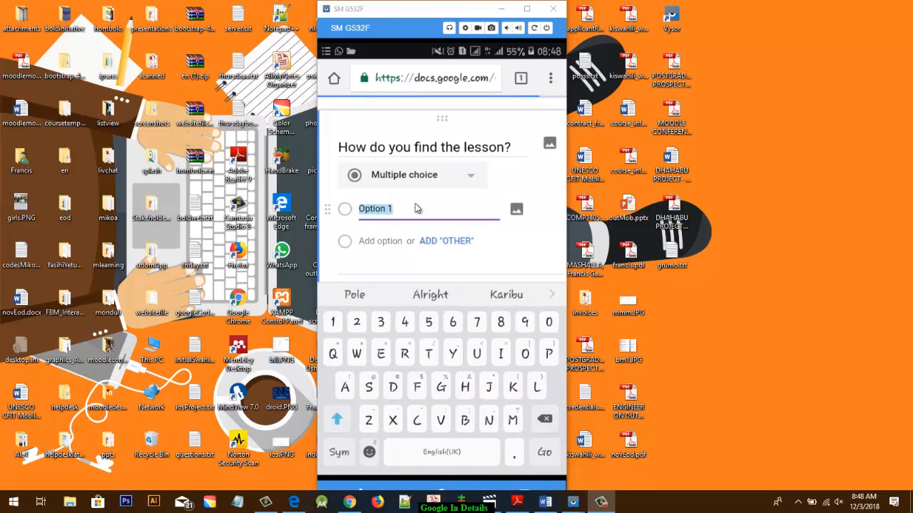
key("BackSpace")
type("Inter")
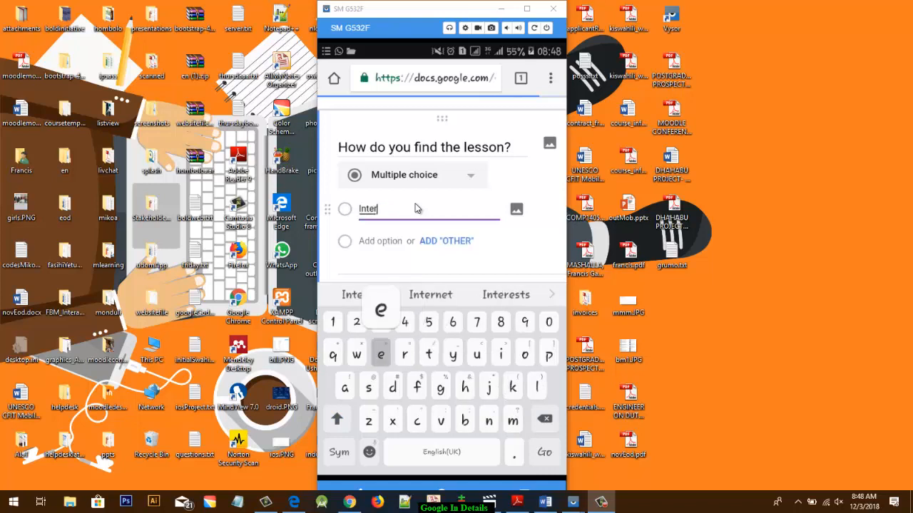
type("esting")
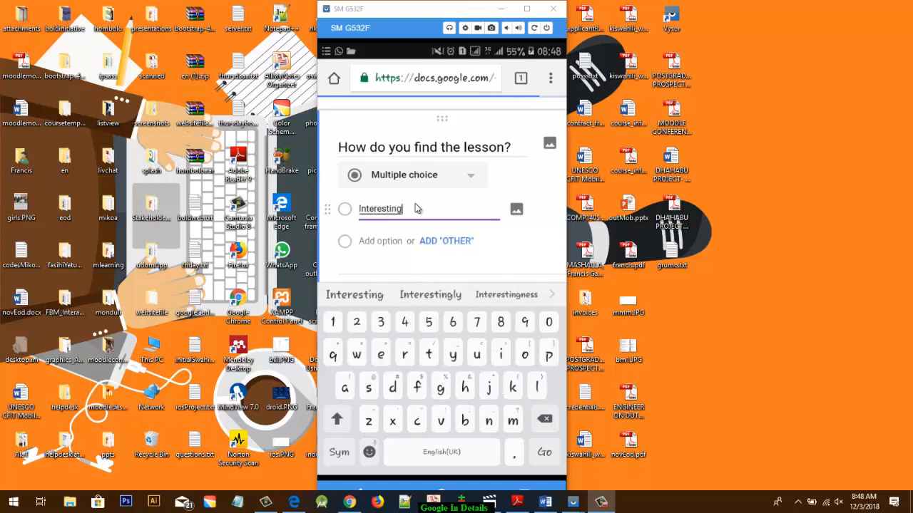
- Add two more answer options to the lesson question, Moderate and Boring
key("Return")
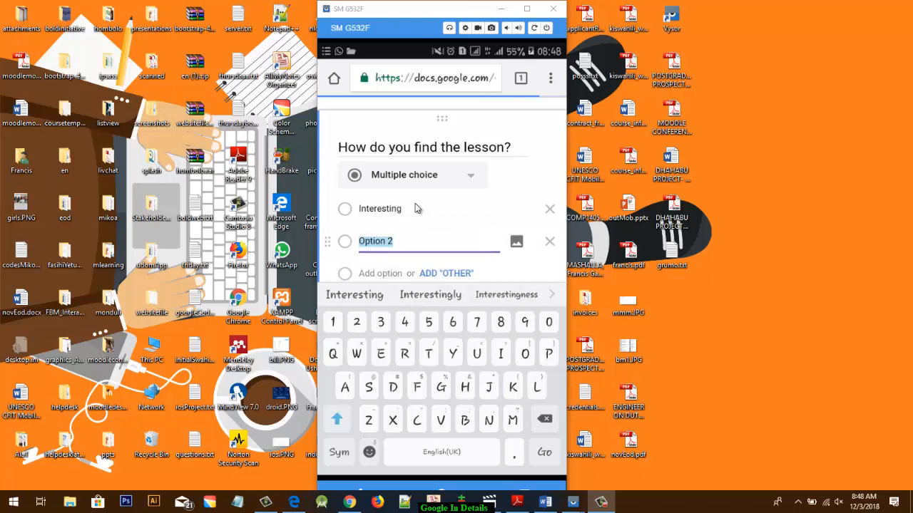
type("Mo")
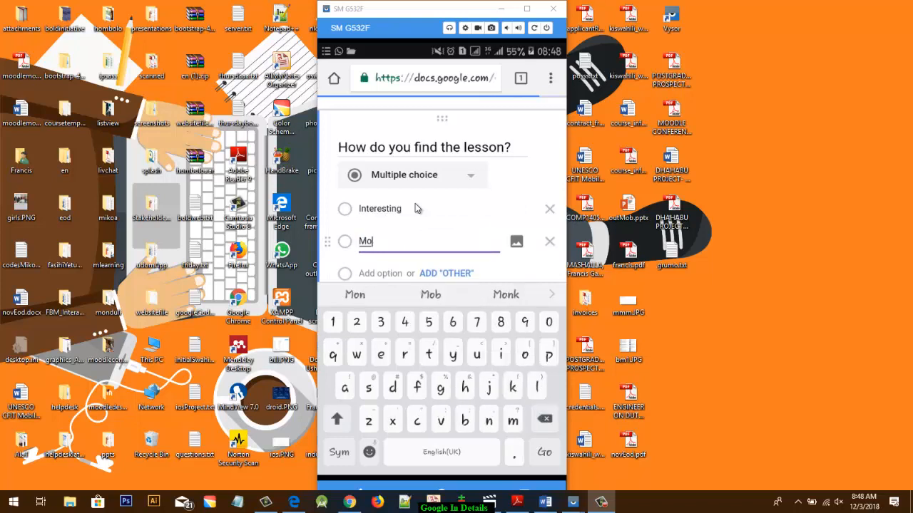
type("derate")
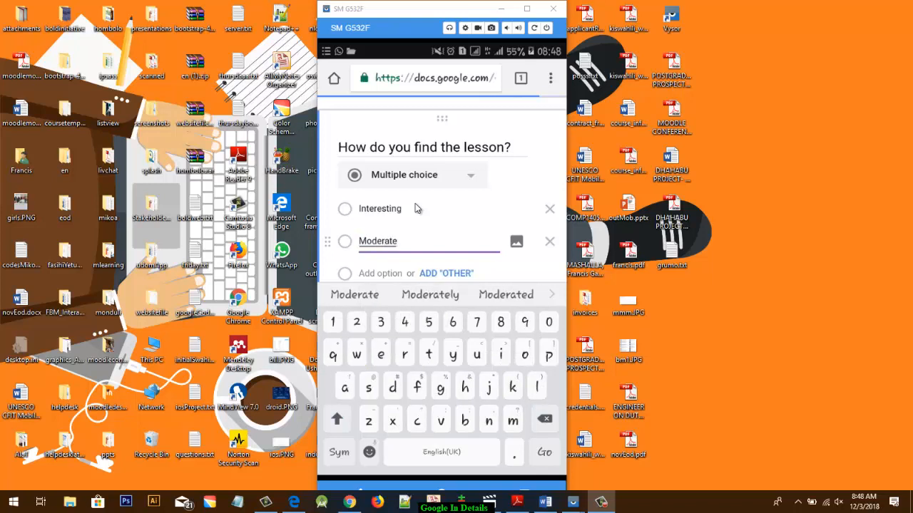
key("Return")
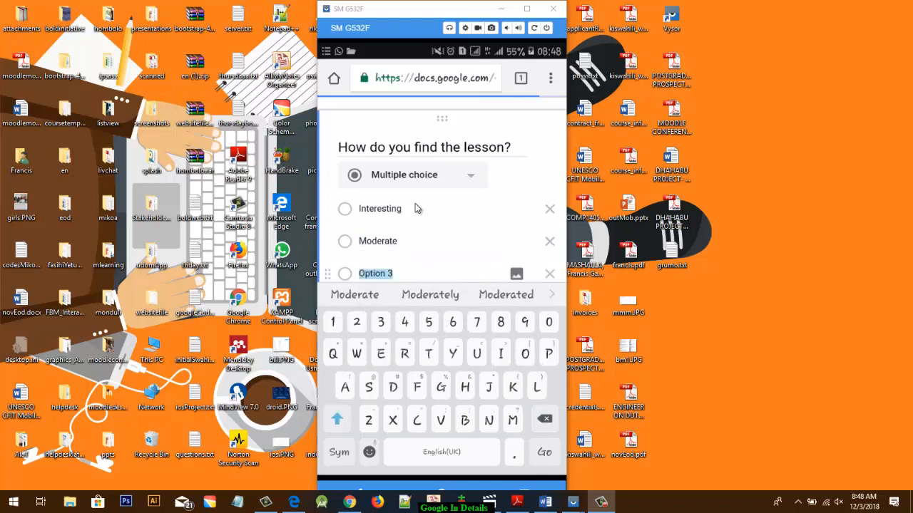
type("Bo")
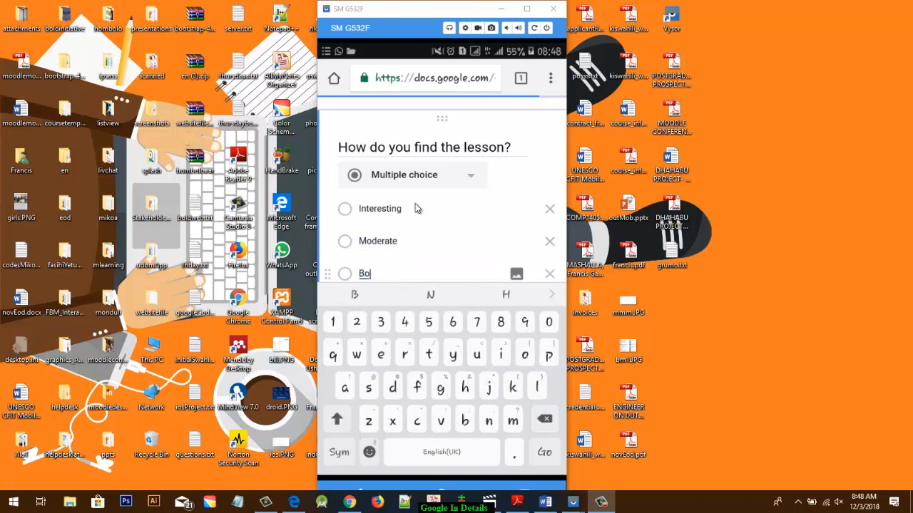
type("ring")
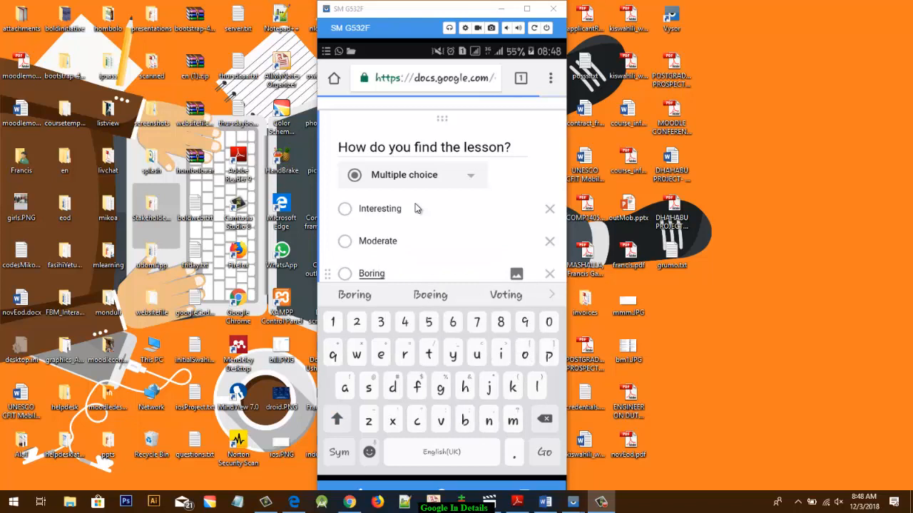
- Add an "Other" option to the lesson question and make the question required
scroll(415, 204, "down", 1)
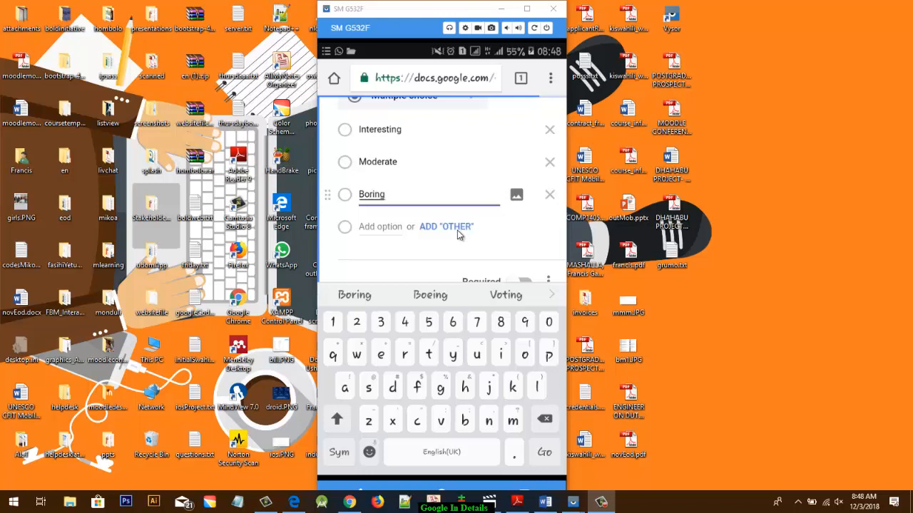
scroll(458, 236, "up", 1)
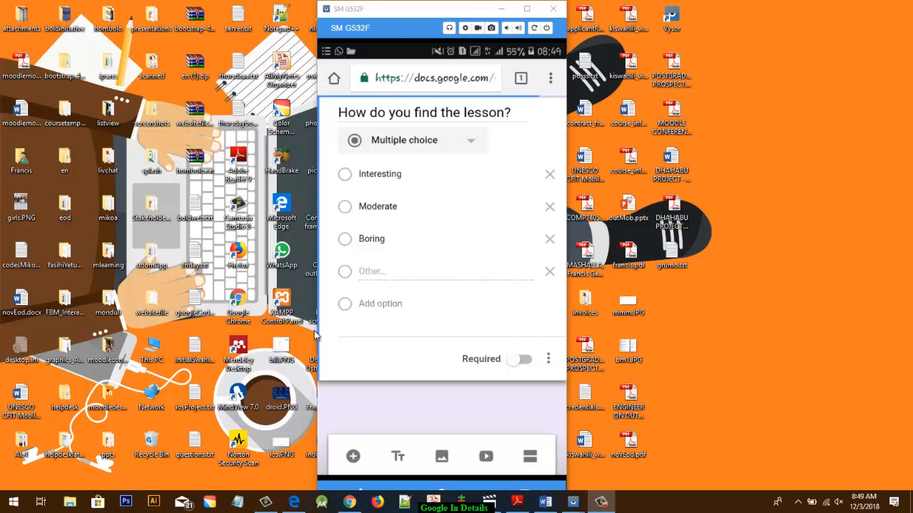
left_click(535, 362)
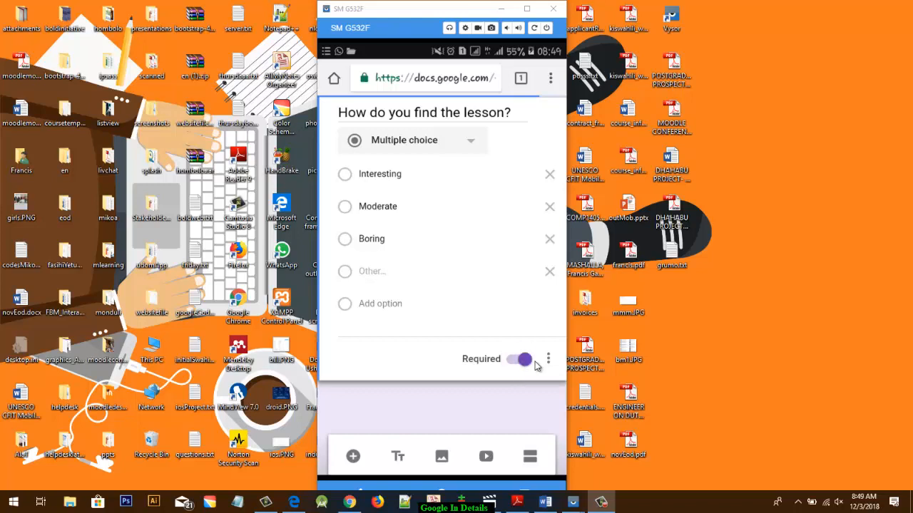
left_click(546, 360)
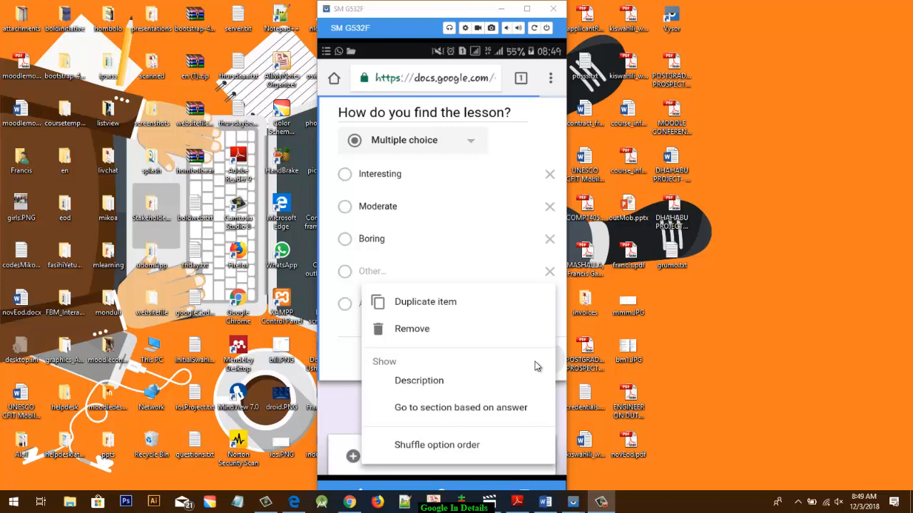
left_click(535, 361)
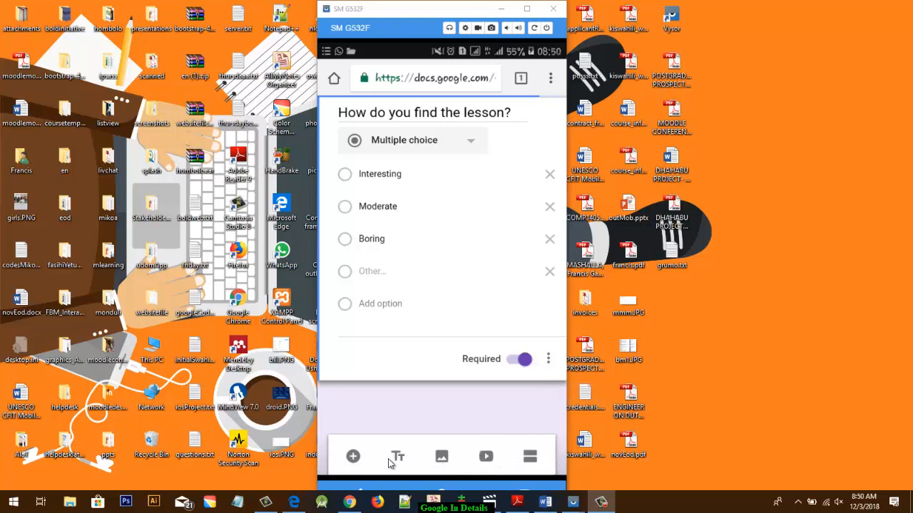
- Add a multiple choice question "What is your gender?" with all suggested options: Female, Male, Prefer not to say and Other
left_click(352, 457)
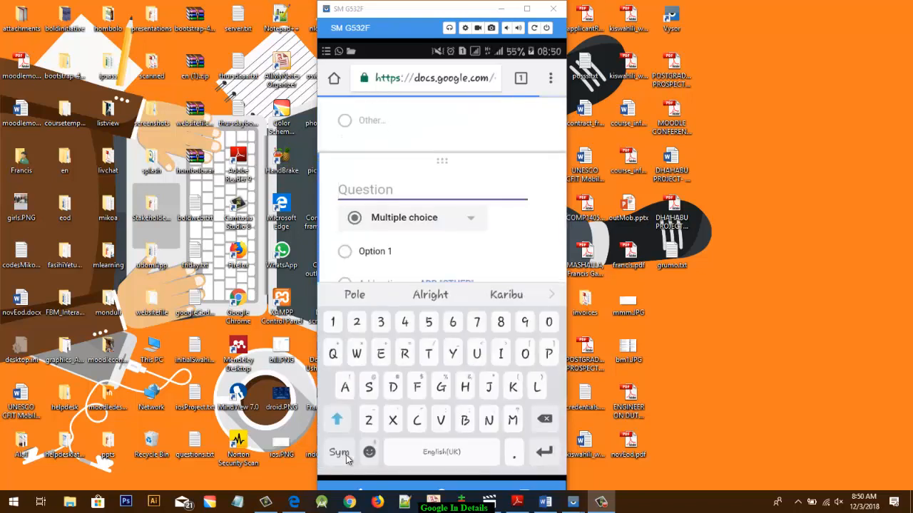
type("Wh")
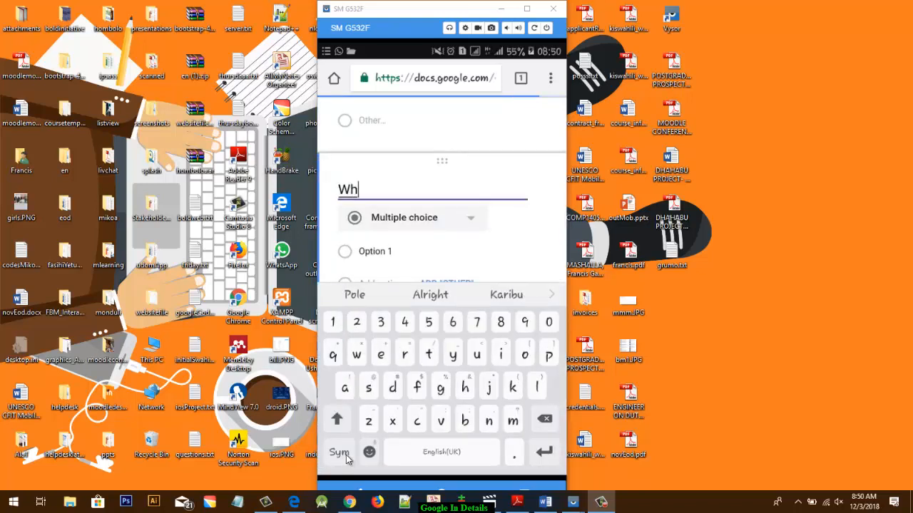
type("at is ")
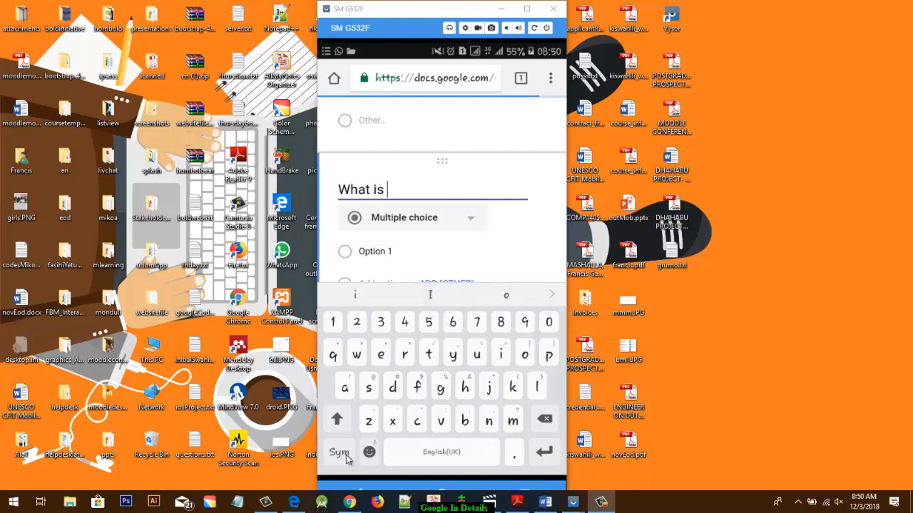
type("your ")
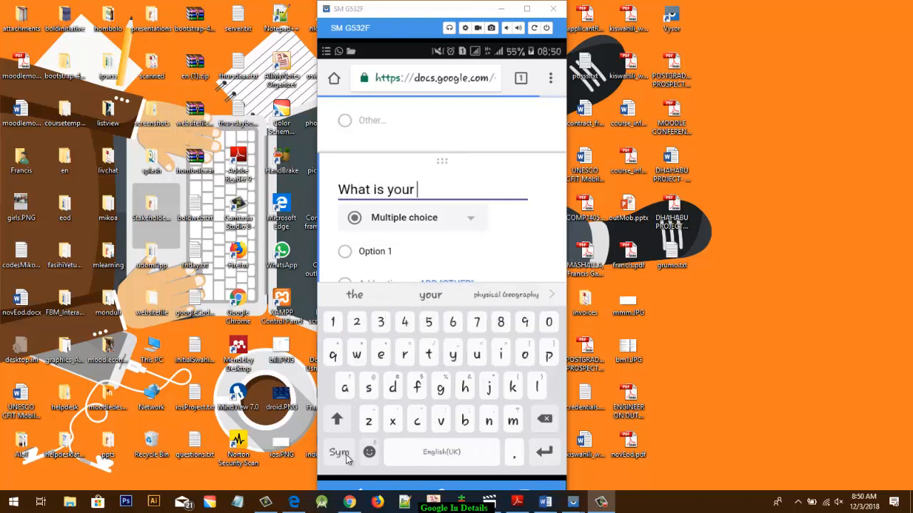
type("gender")
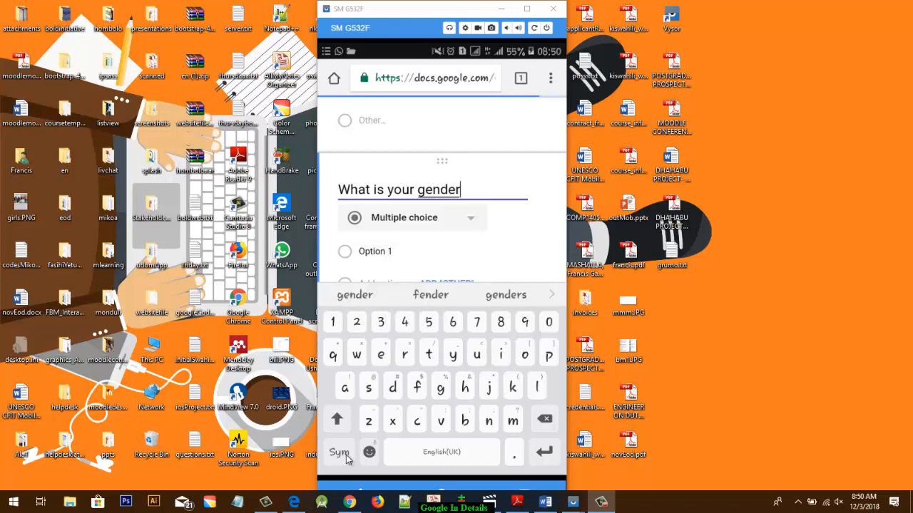
left_click(345, 455)
type("?")
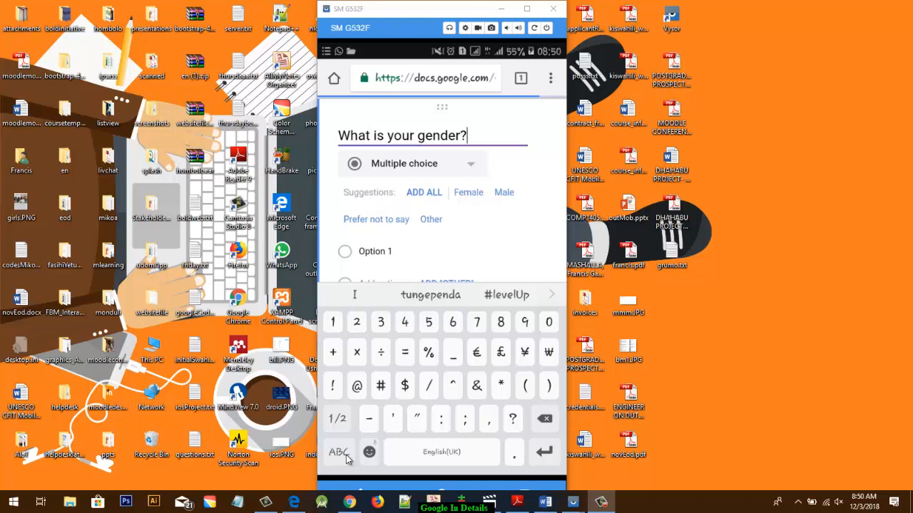
key("Escape")
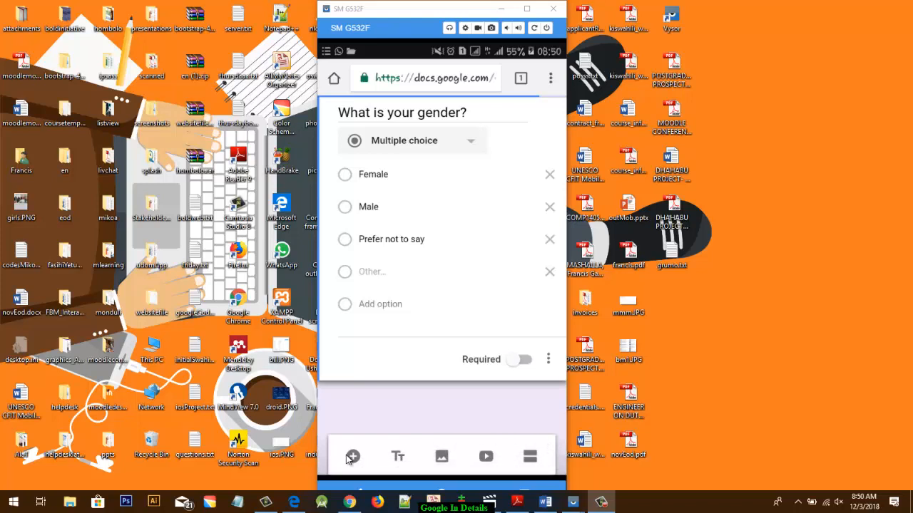
- Add a third question, "Write your reg #", and keep Short answer as its type
left_click(351, 457)
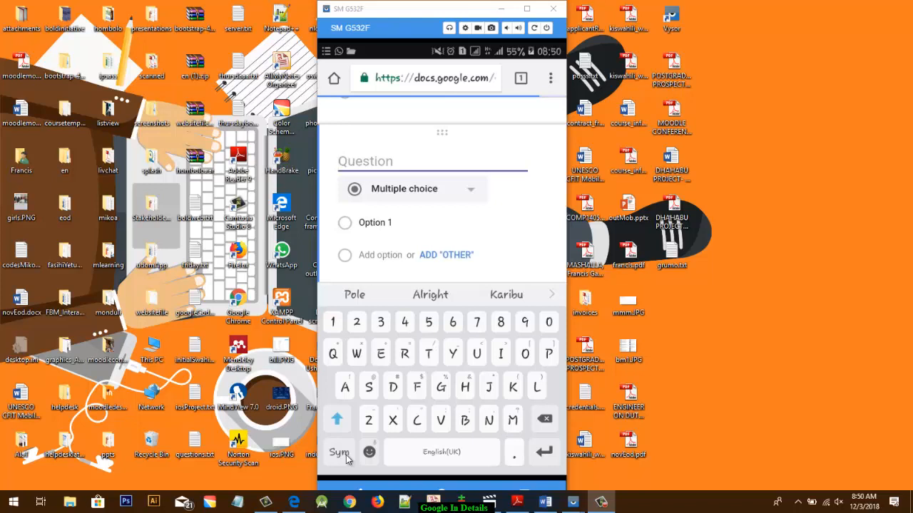
type("What")
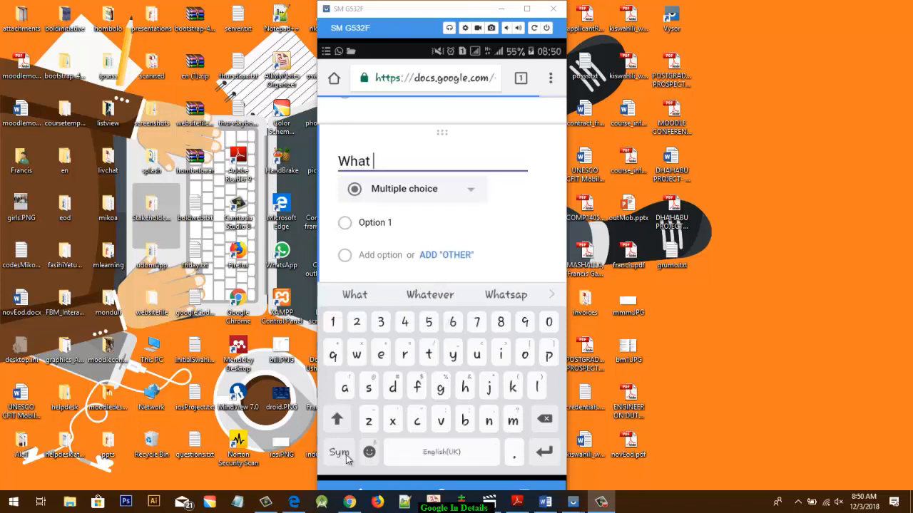
key("BackSpace")
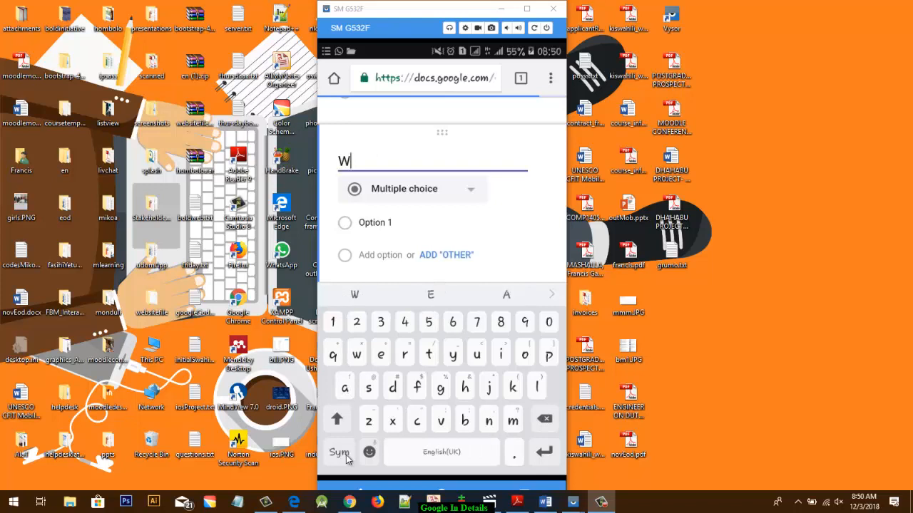
type("rite yo")
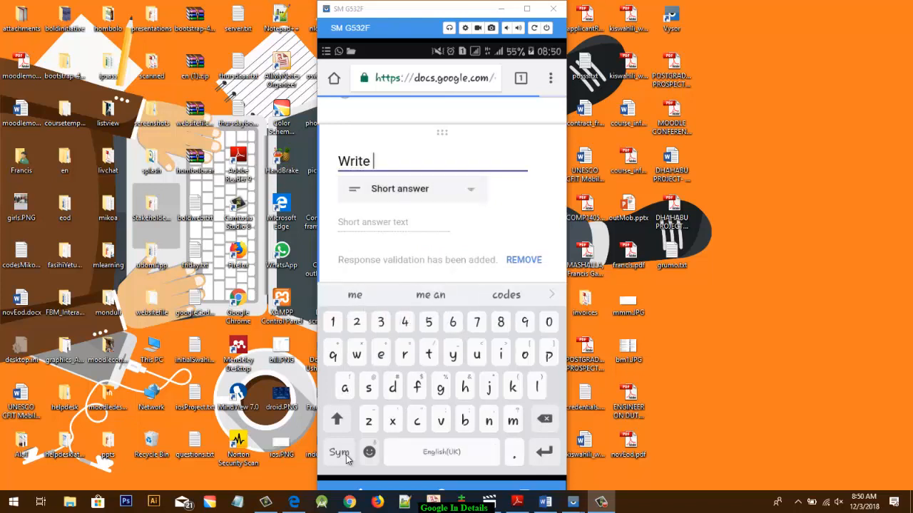
type("ur ")
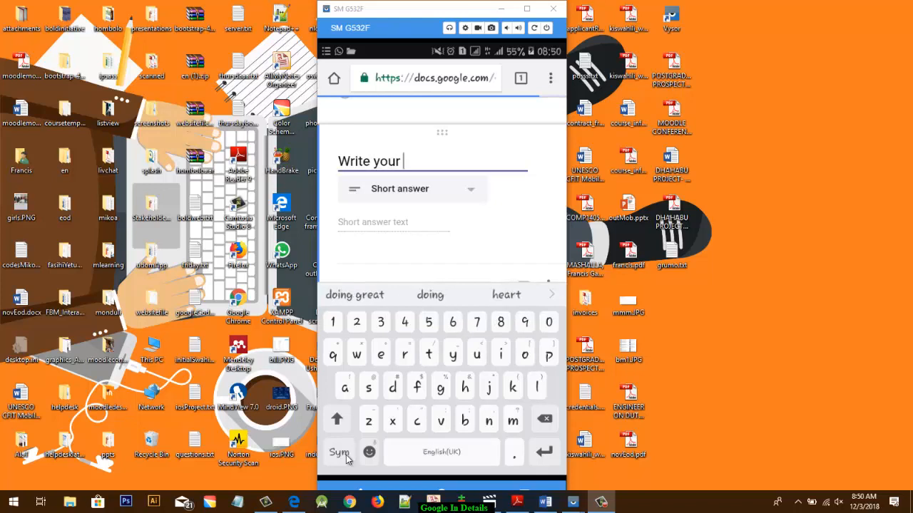
type("reg")
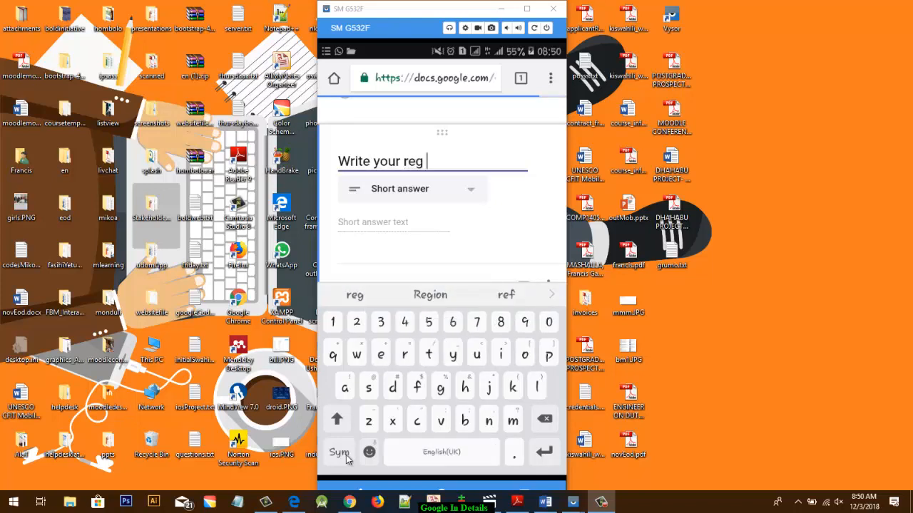
left_click(345, 455)
type("#")
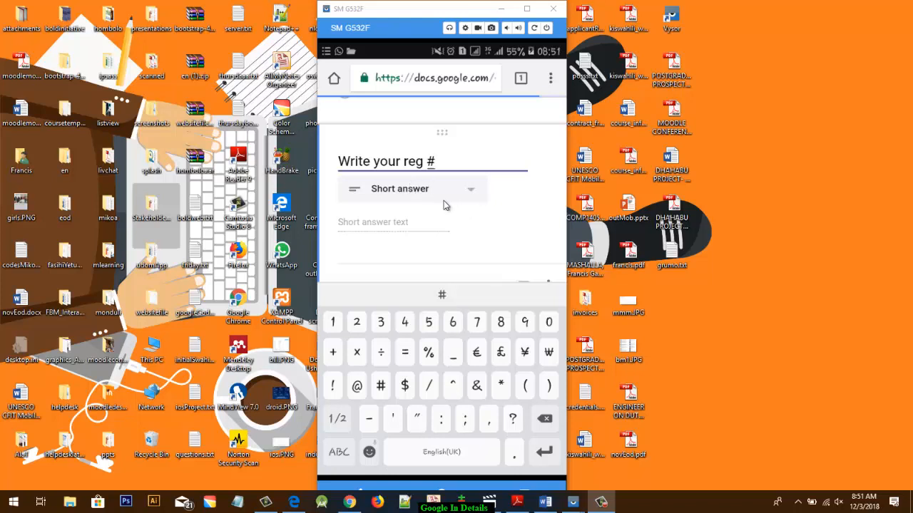
scroll(447, 202, "down", 1)
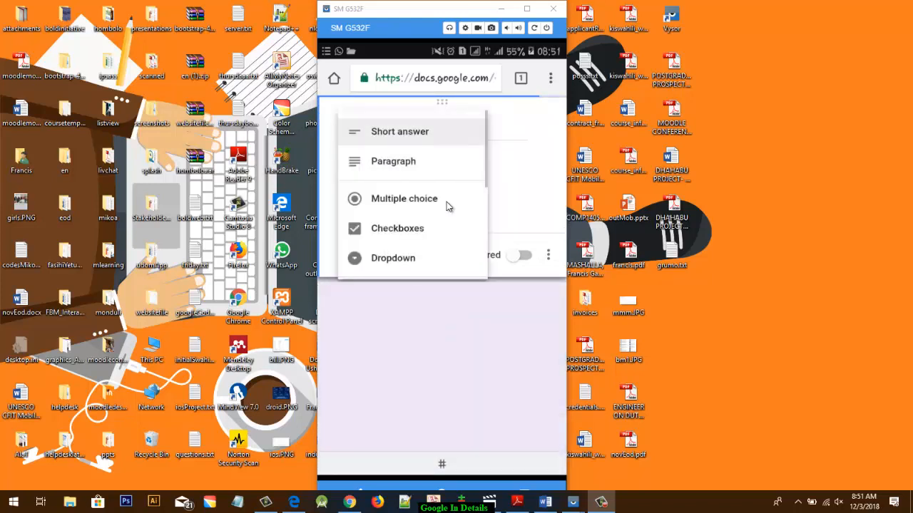
scroll(446, 206, "down", 3)
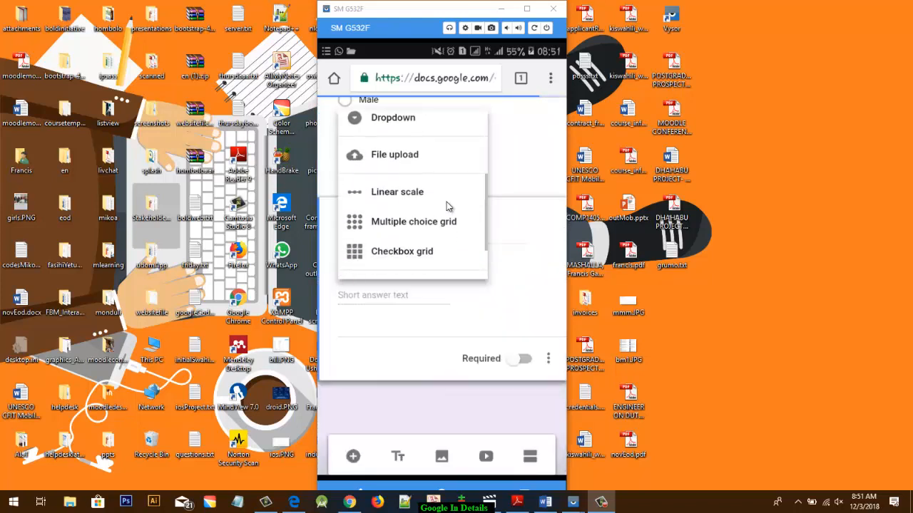
scroll(446, 207, "up", 3)
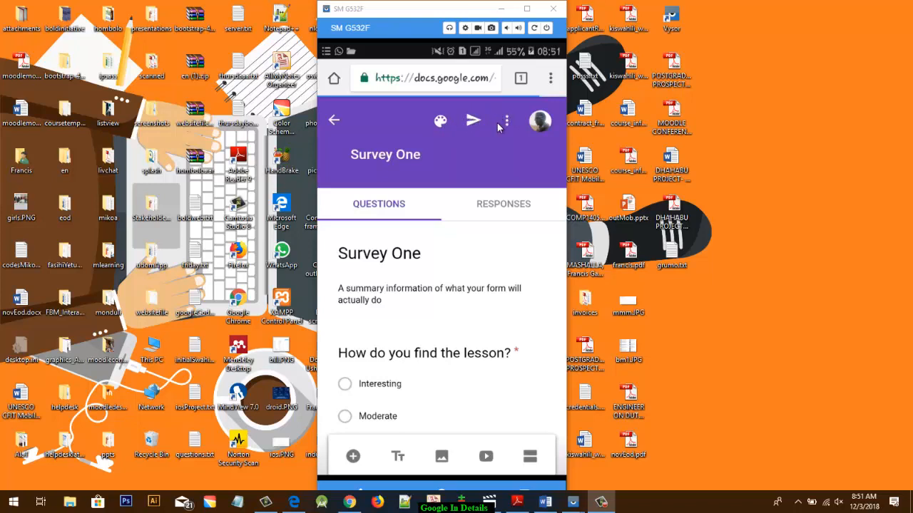
- Apply a header image of an illustrated city street with yellow taxis and a handwritten-style font to the form's theme
scroll(491, 122, "down", 1)
scroll(492, 122, "up", 1)
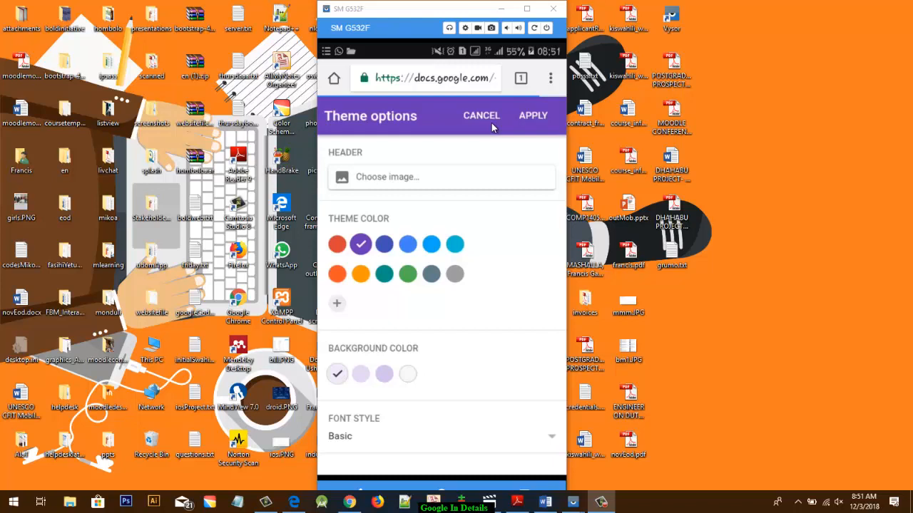
left_click(492, 122)
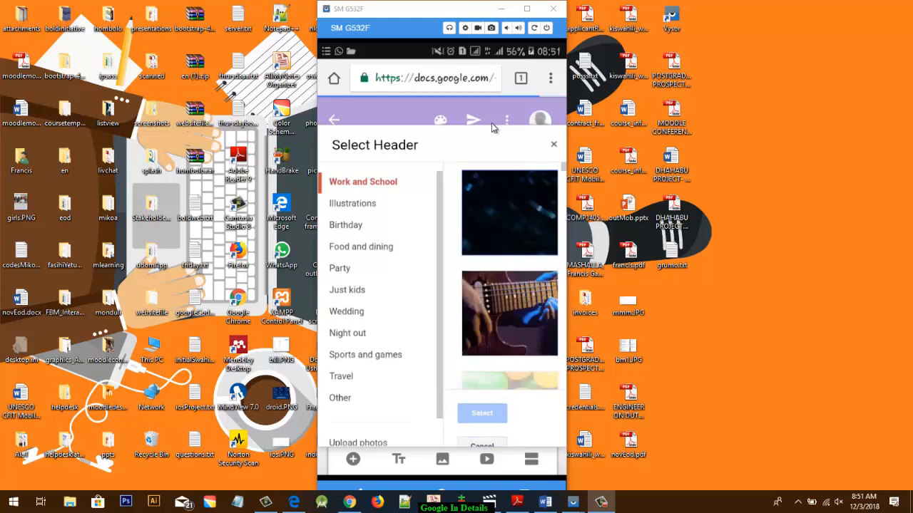
scroll(491, 123, "down", 4)
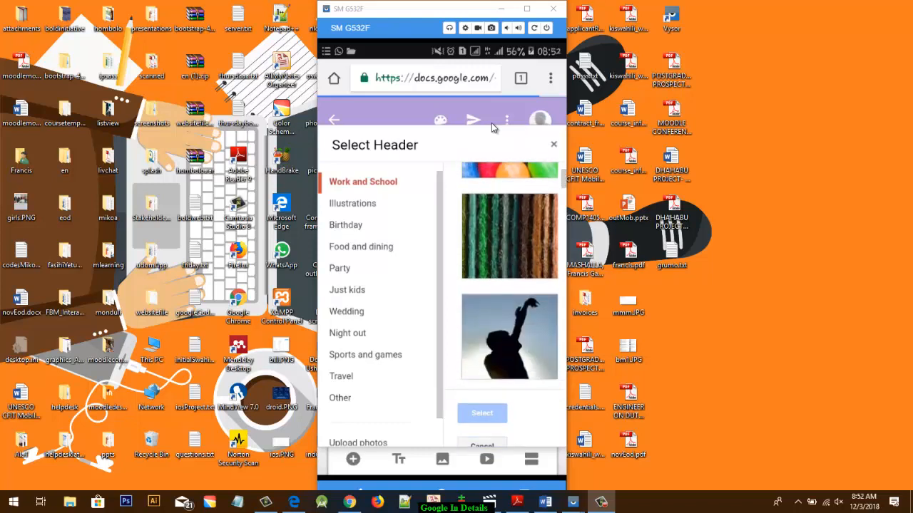
scroll(492, 128, "up", 2)
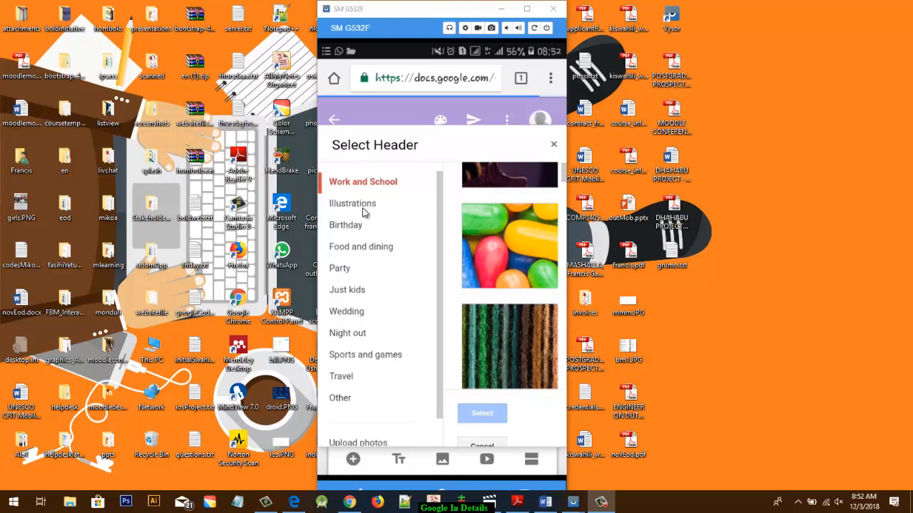
scroll(363, 212, "down", 1)
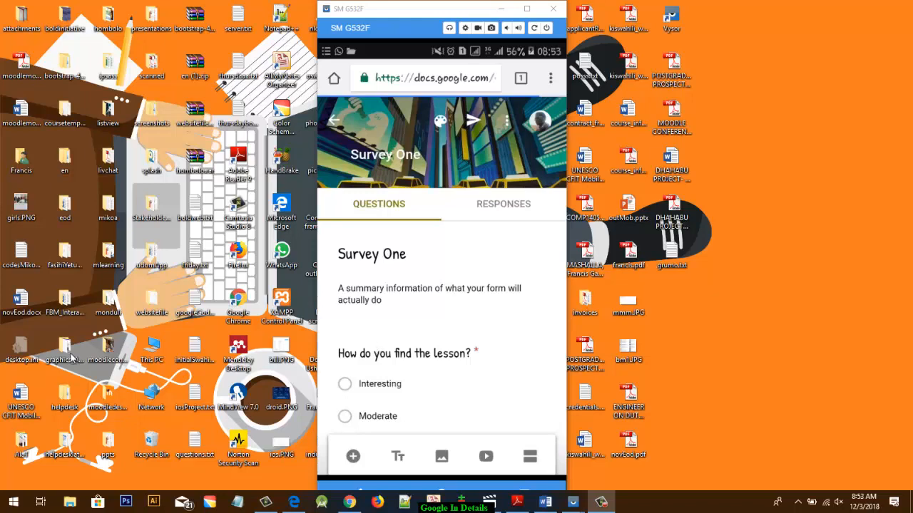
- Look over the restyled form and its further options, and open the form settings
scroll(411, 295, "down", 2)
scroll(411, 298, "down", 3)
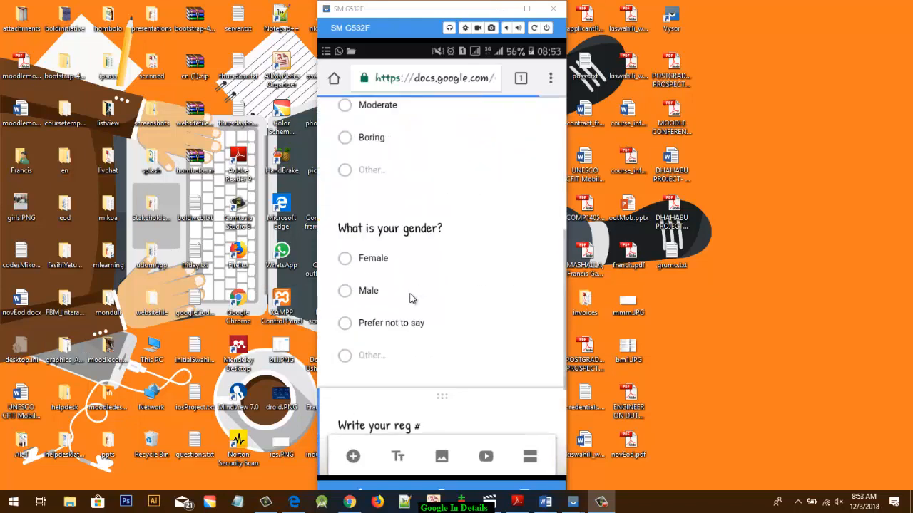
scroll(411, 301, "up", 2)
scroll(411, 301, "up", 5)
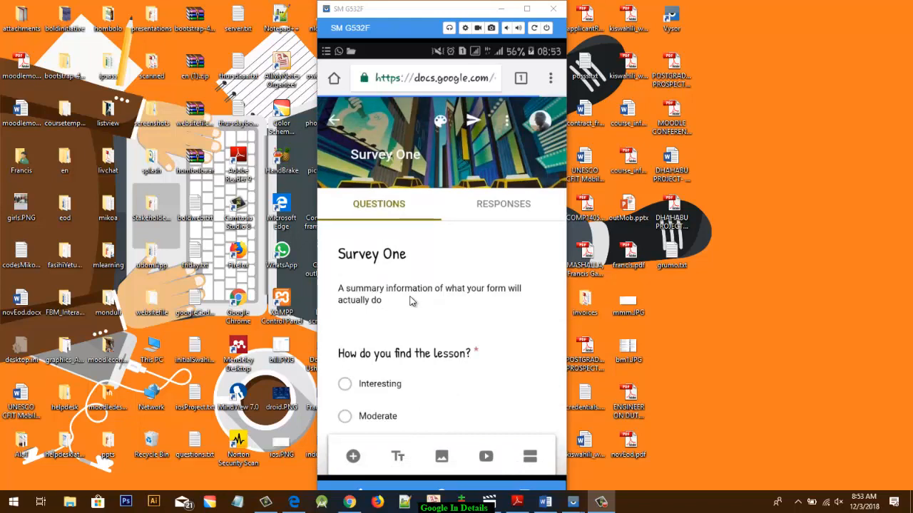
left_click(506, 120)
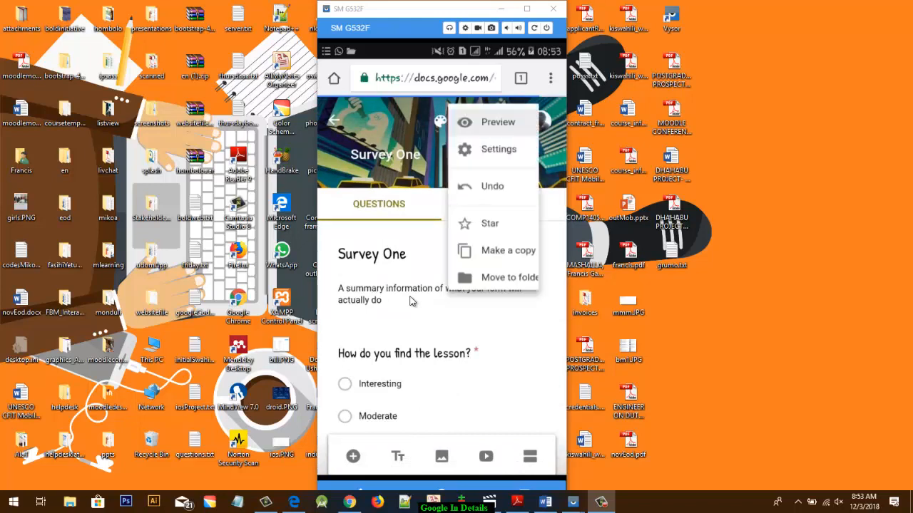
left_click(507, 148)
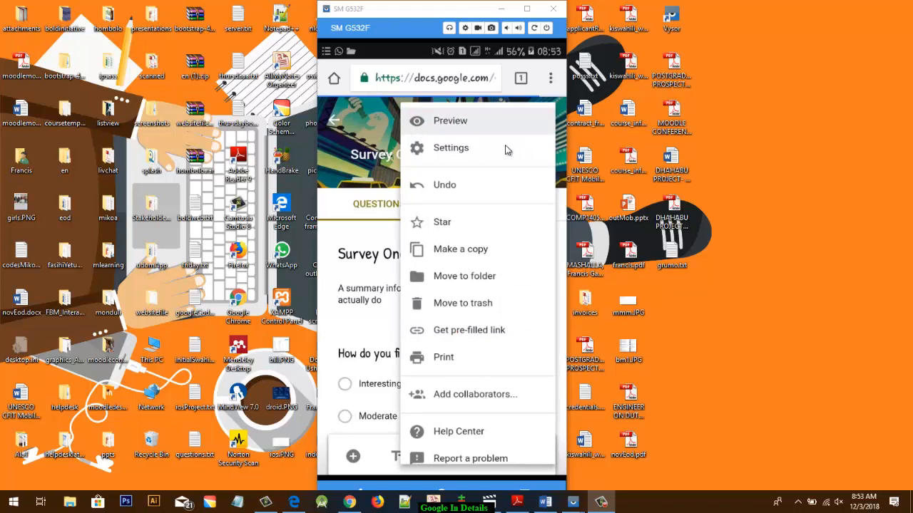
scroll(505, 150, "down", 2)
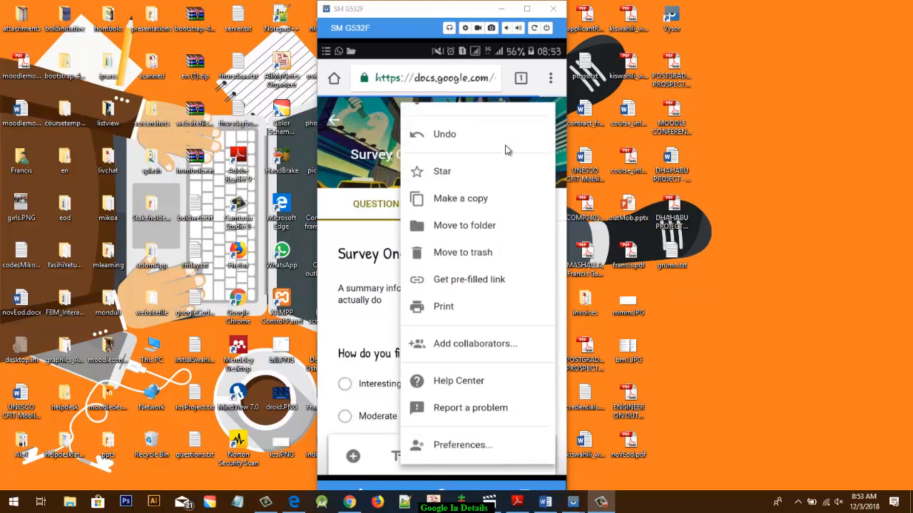
scroll(505, 150, "up", 2)
left_click(505, 148)
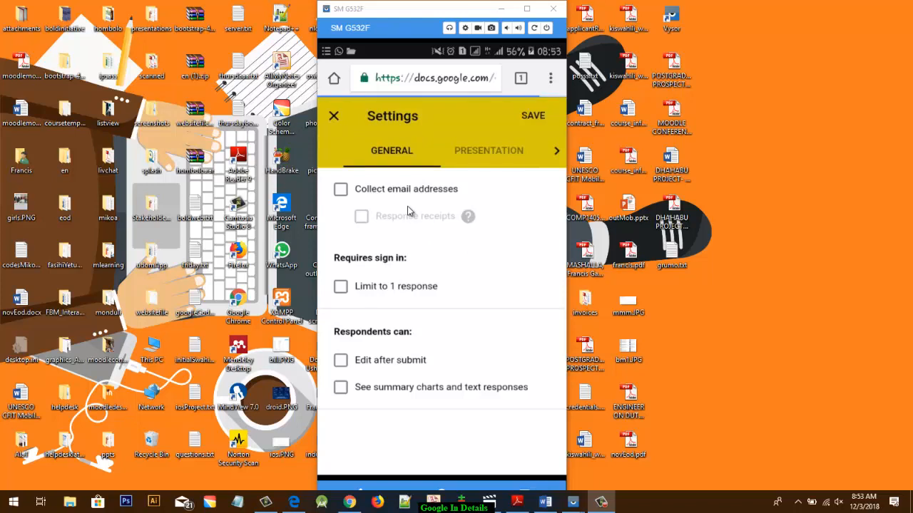
- Set the form to collect email addresses with response receipts if the respondent requests it, and show a progress bar
scroll(409, 211, "down", 1)
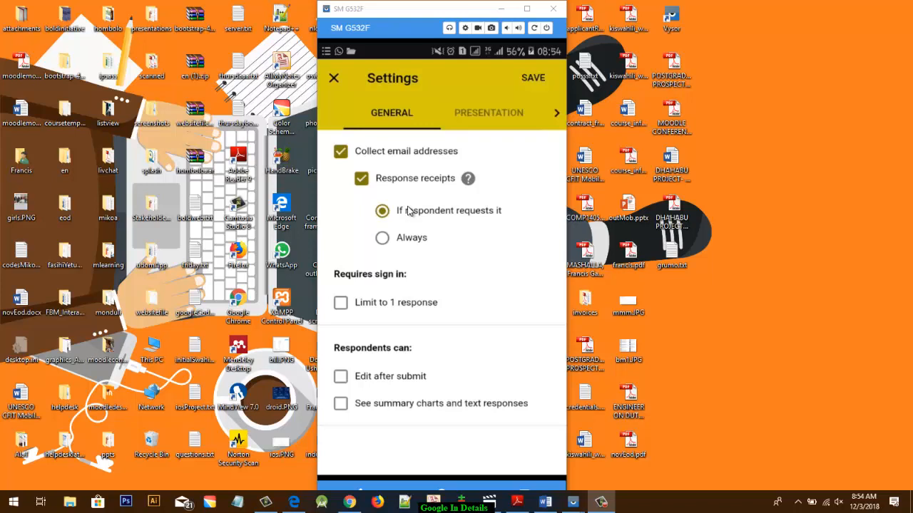
scroll(409, 211, "down", 1)
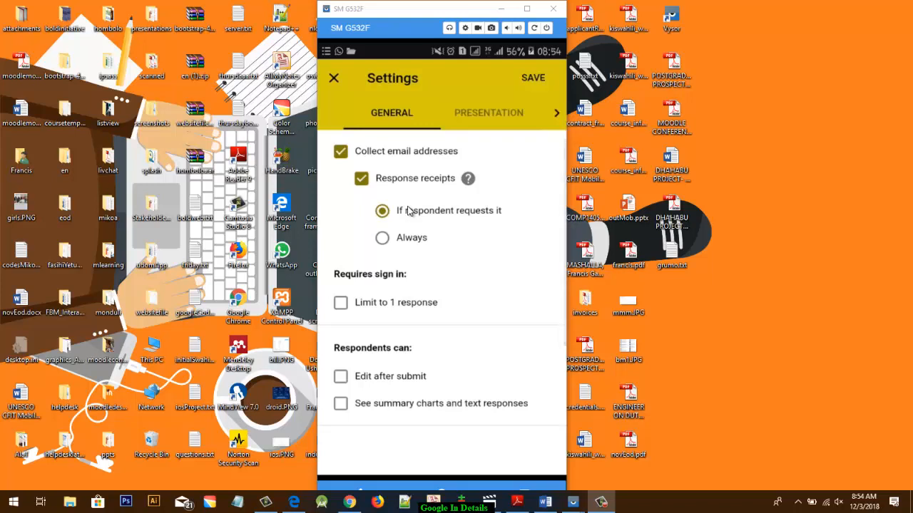
scroll(408, 211, "down", 3)
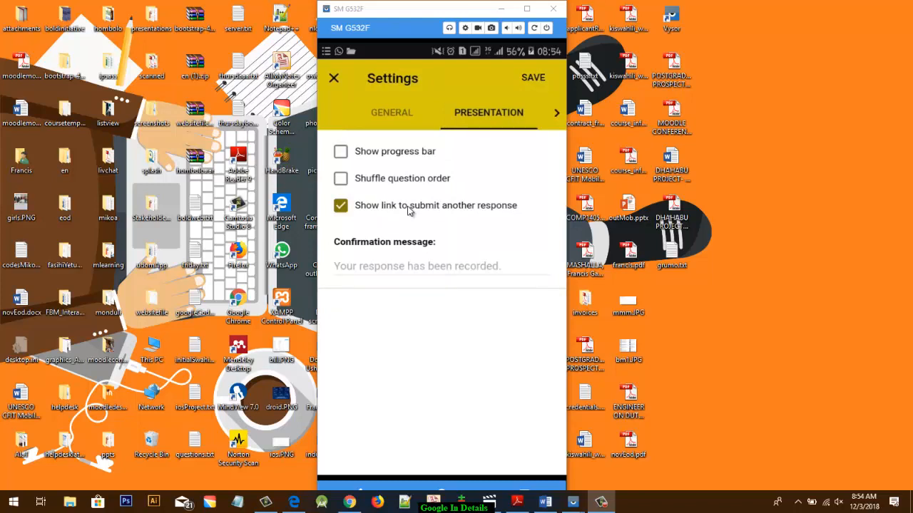
left_click(409, 209)
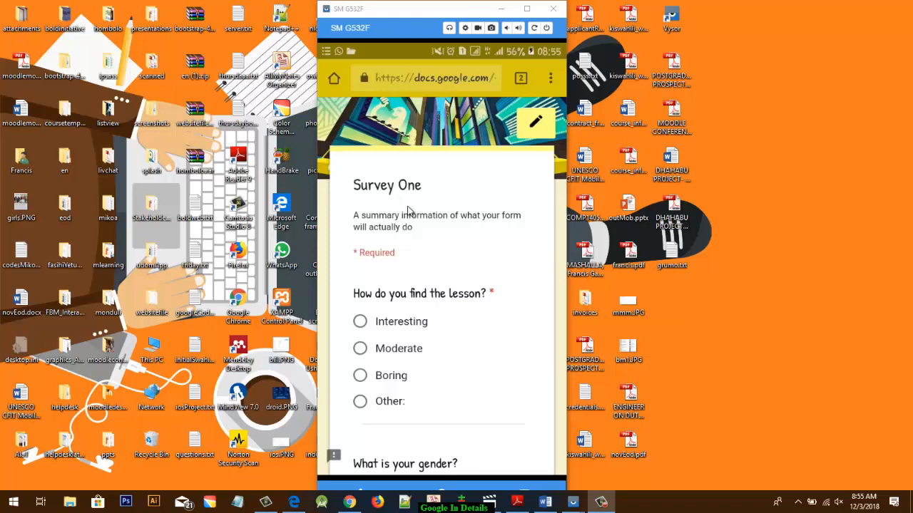
- In the form preview, answer Interesting to the lesson question and Male to the gender question
scroll(409, 210, "down", 2)
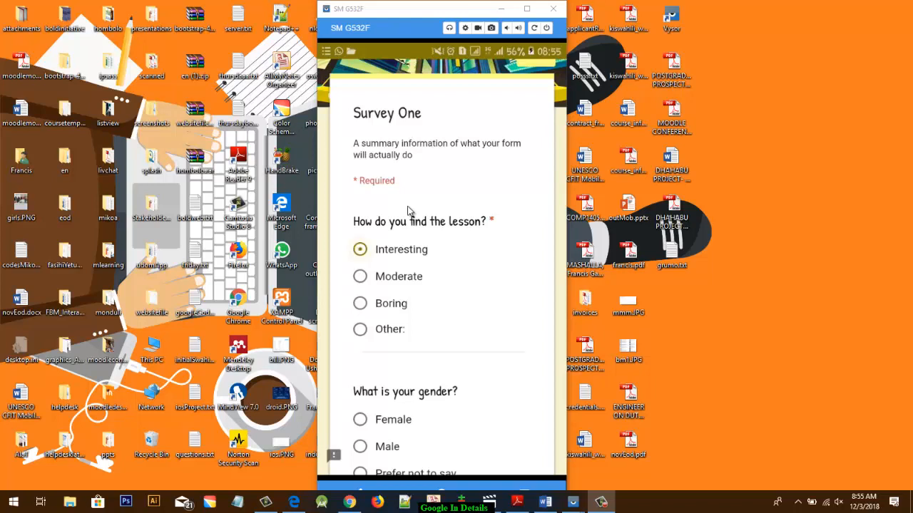
scroll(409, 211, "down", 4)
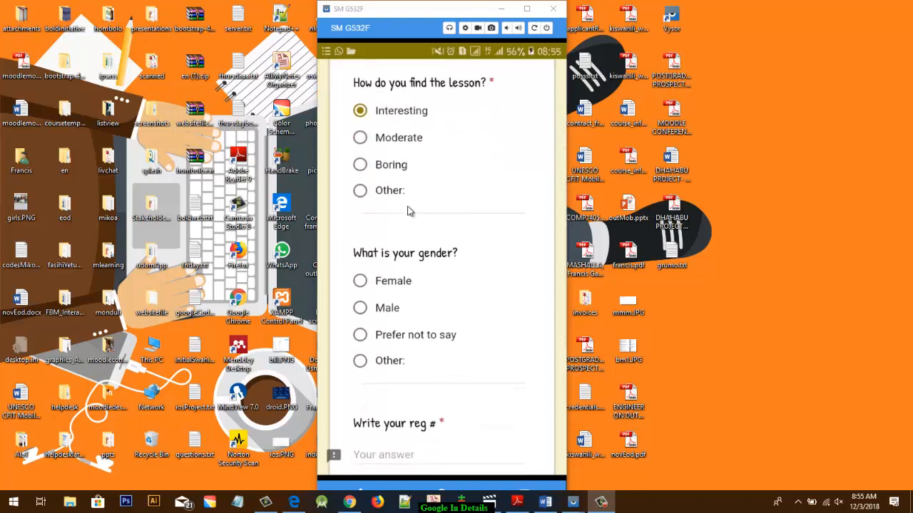
scroll(409, 210, "down", 5)
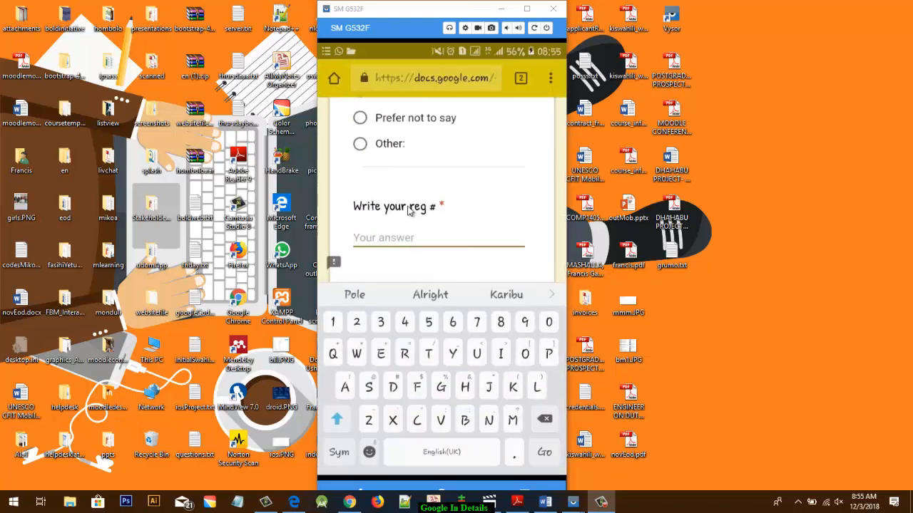
- Enter the respondent's registration number under "Write your reg #" and submit the response
type("12")
key("BackSpace")
key("BackSpace")
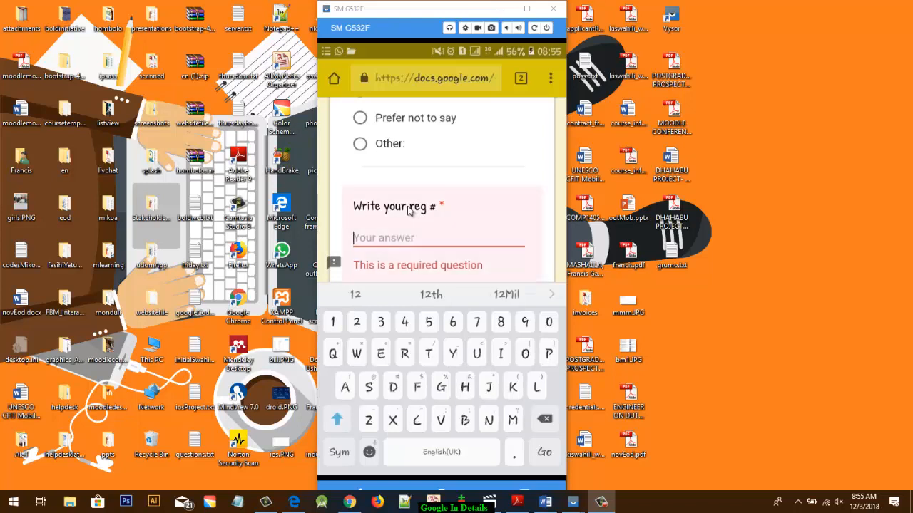
type("2018")
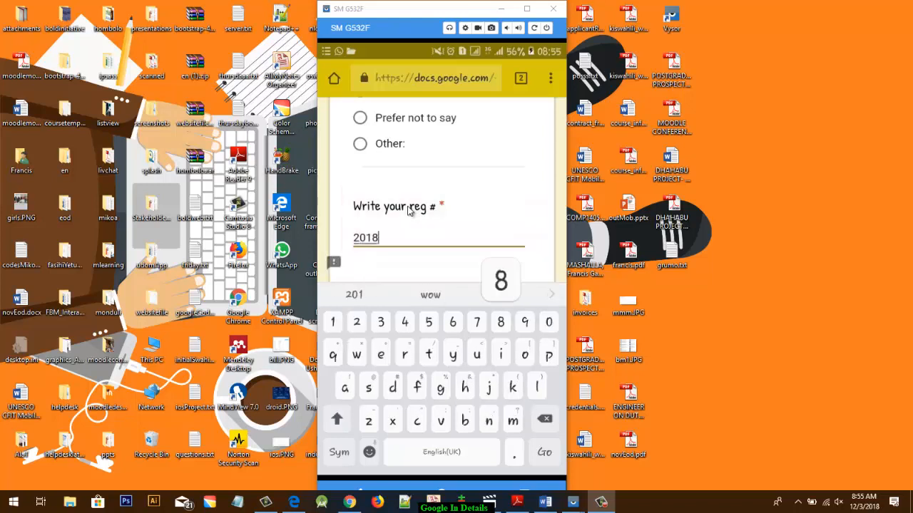
type("-")
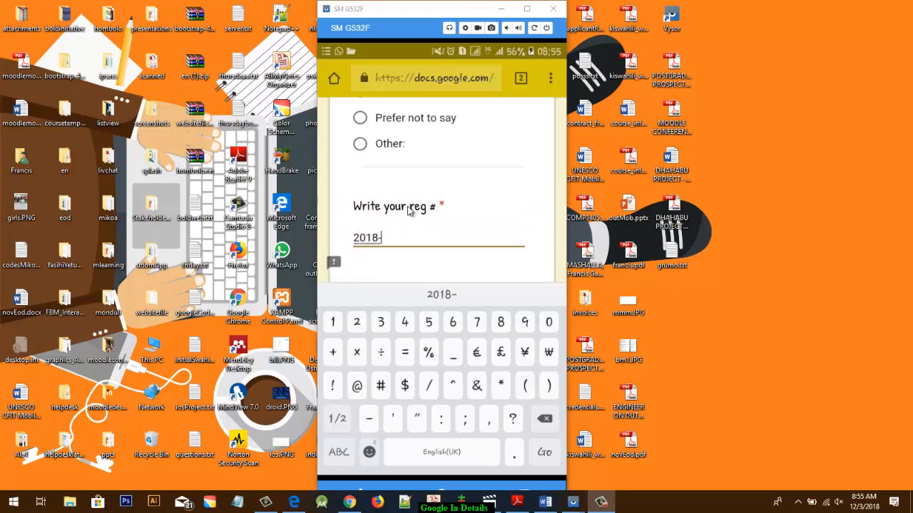
type("098")
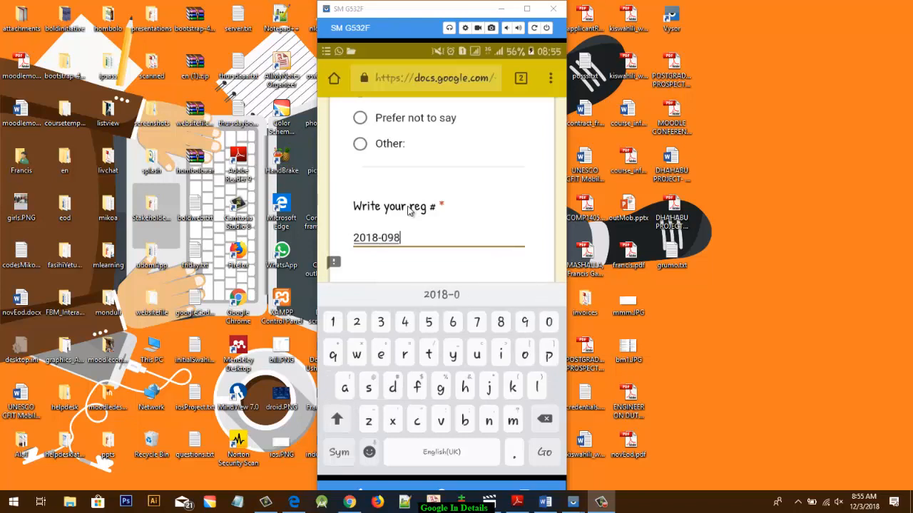
type("7")
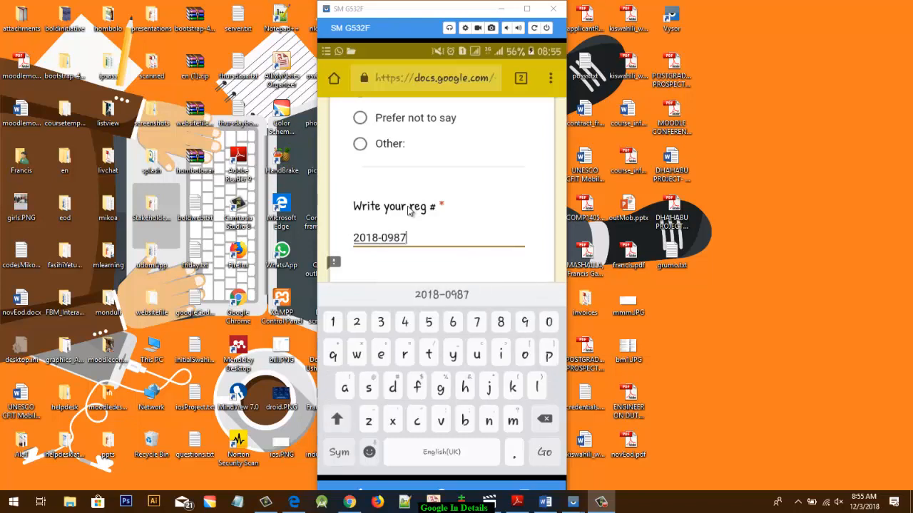
scroll(409, 208, "down", 3)
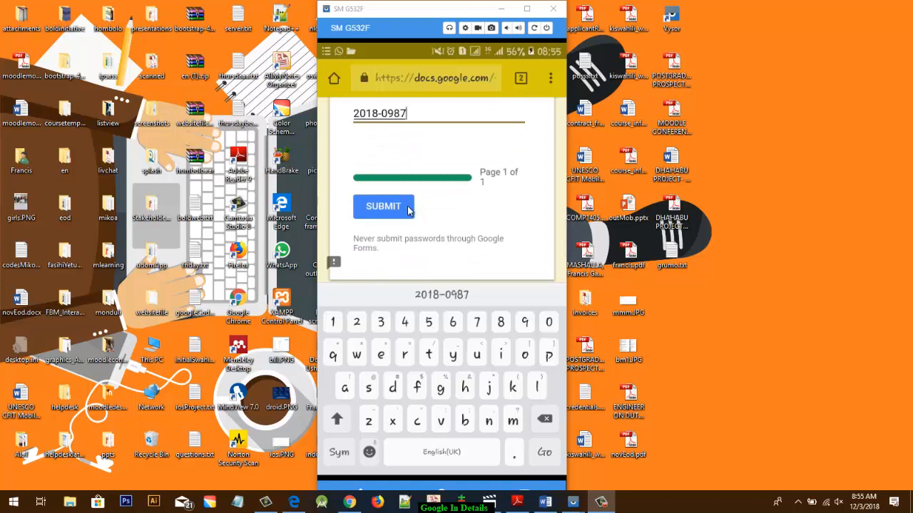
scroll(409, 208, "down", 1)
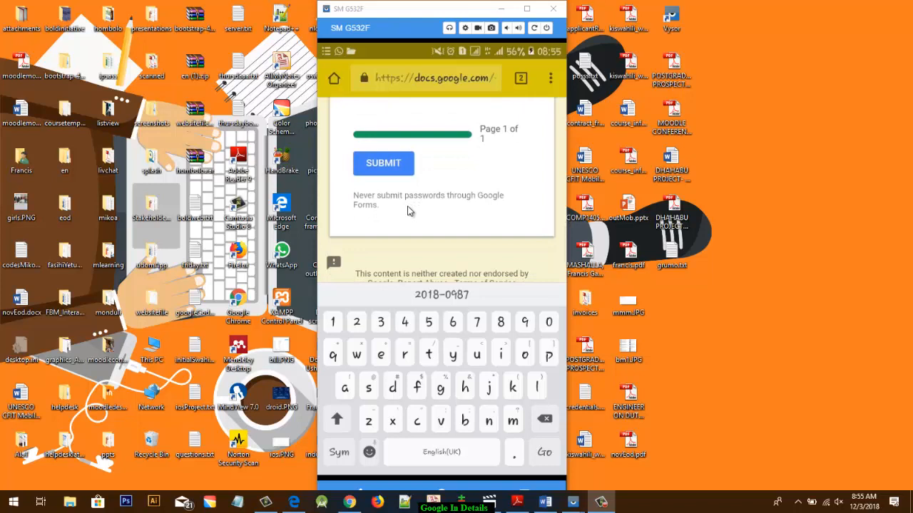
key("Return")
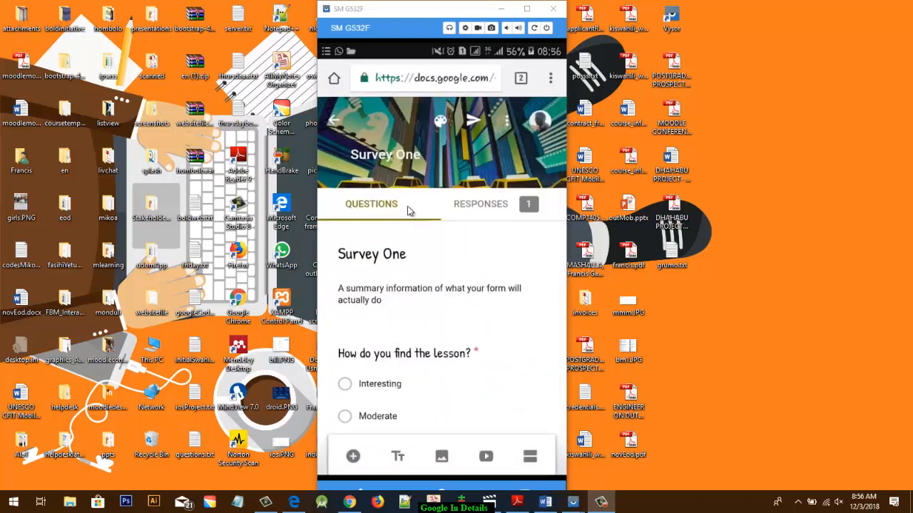
- Examine the response summary of all three questions and the options available for the collected responses
left_click(469, 207)
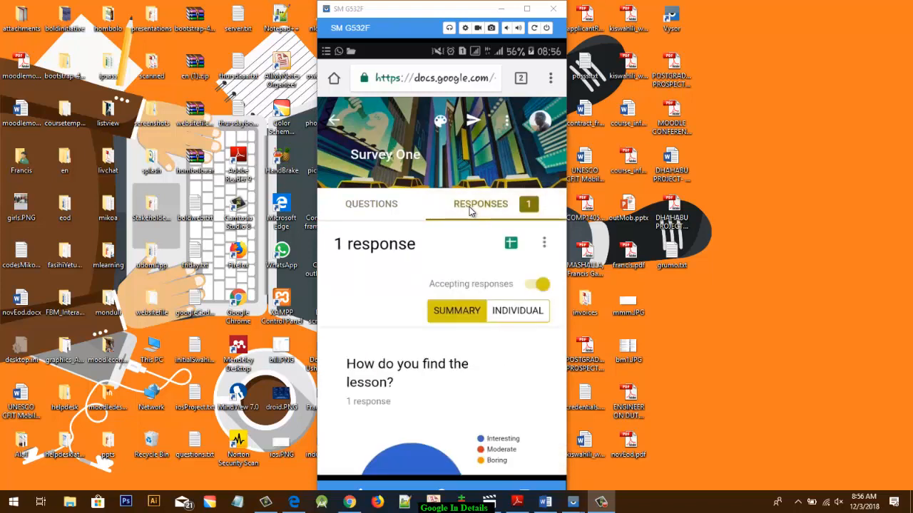
scroll(469, 207, "down", 5)
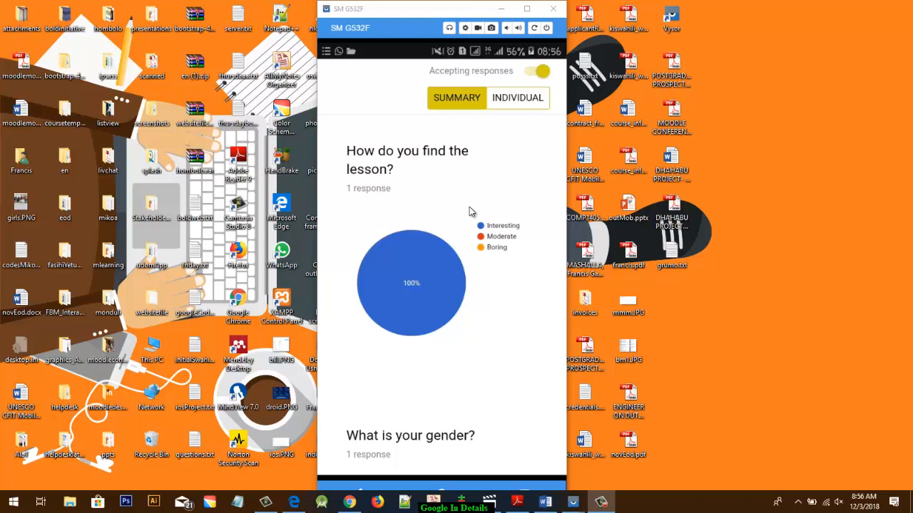
scroll(470, 212, "down", 5)
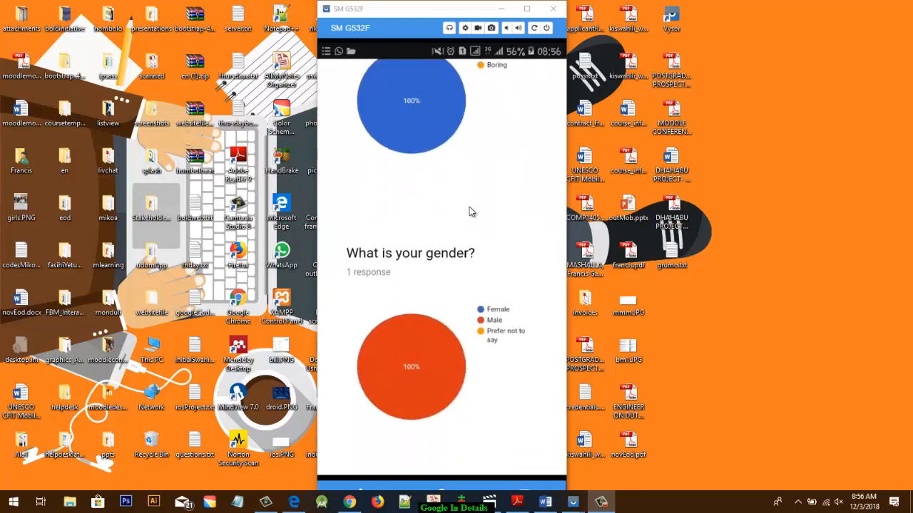
scroll(469, 211, "down", 5)
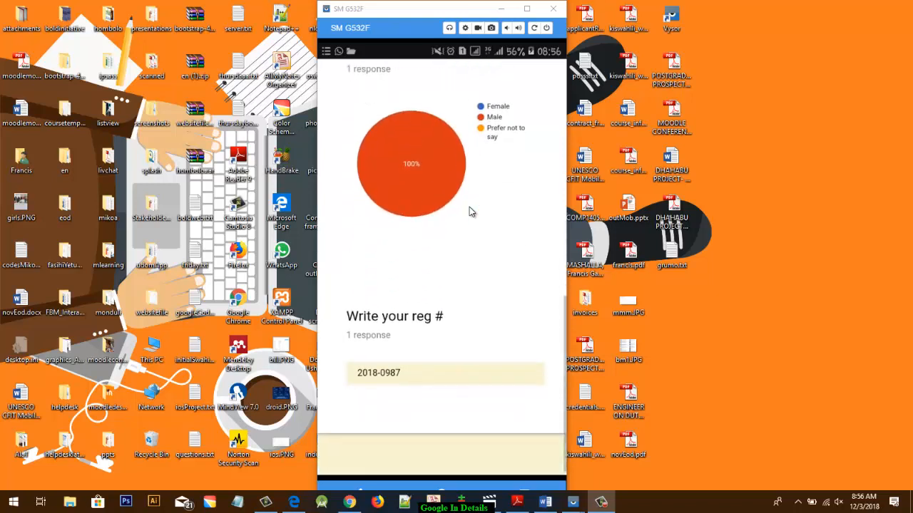
scroll(470, 207, "up", 10)
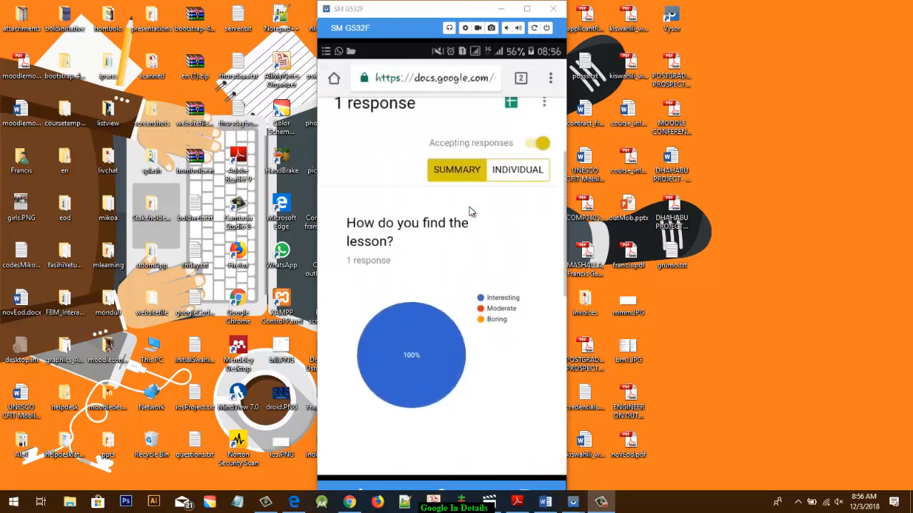
scroll(469, 207, "up", 2)
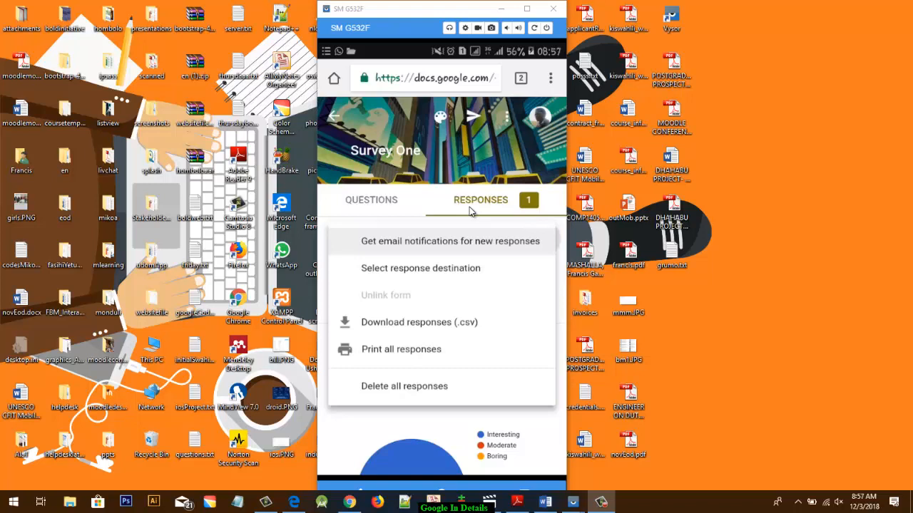
left_click(469, 207)
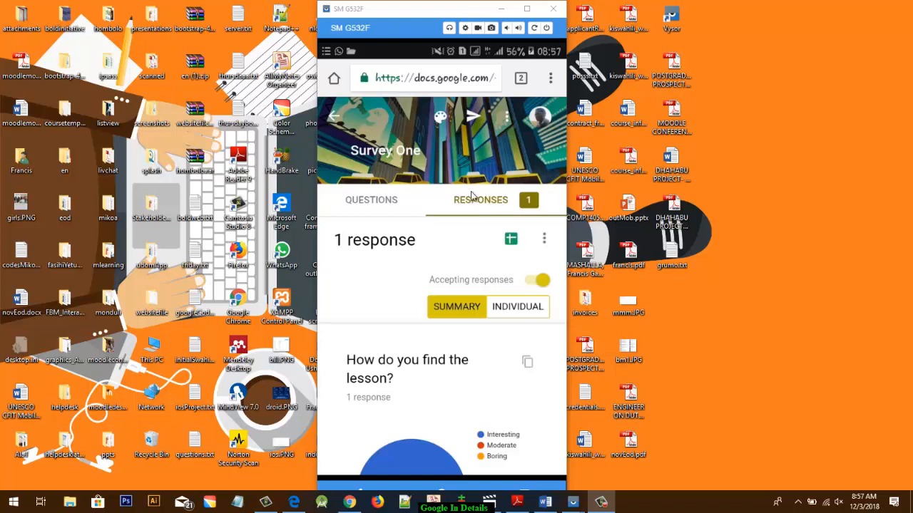
- Open the sending options for Survey One and return to the response summary
left_click(471, 116)
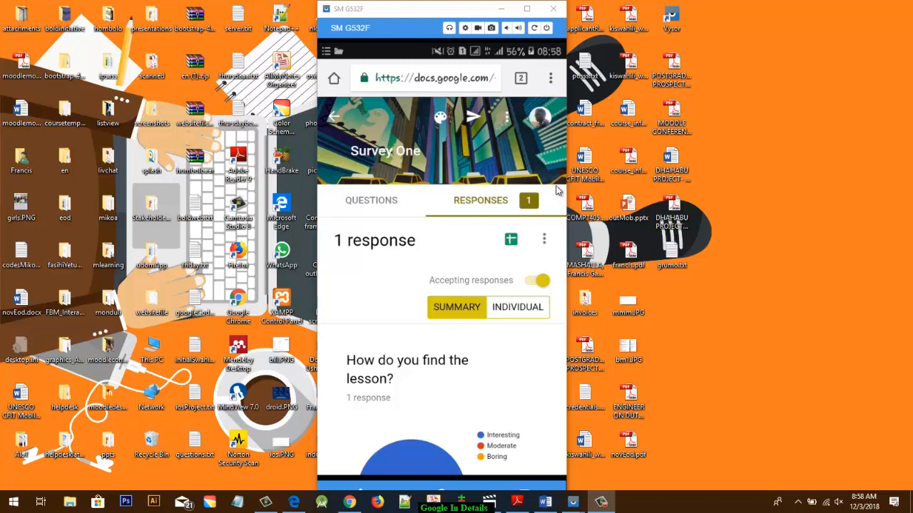
scroll(558, 192, "down", 1)
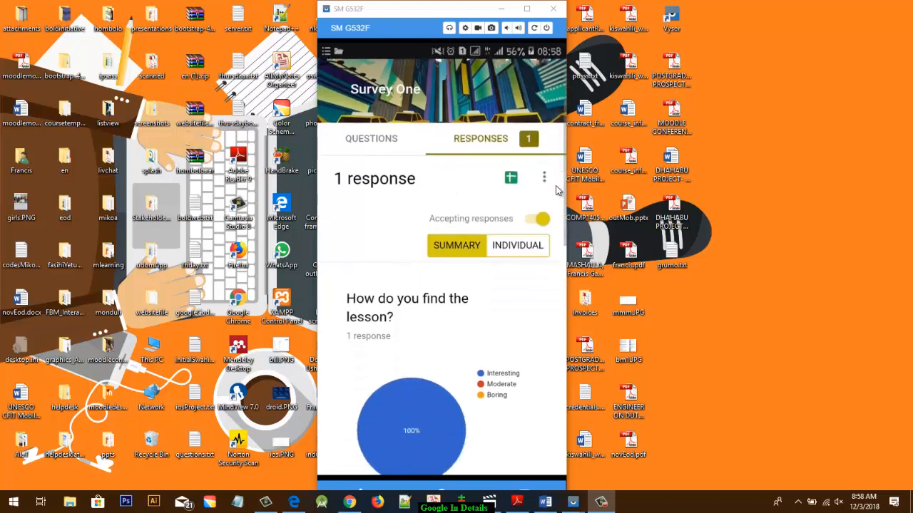
- Review the new form's quiz settings for grade release and what respondents can see
scroll(558, 191, "up", 1)
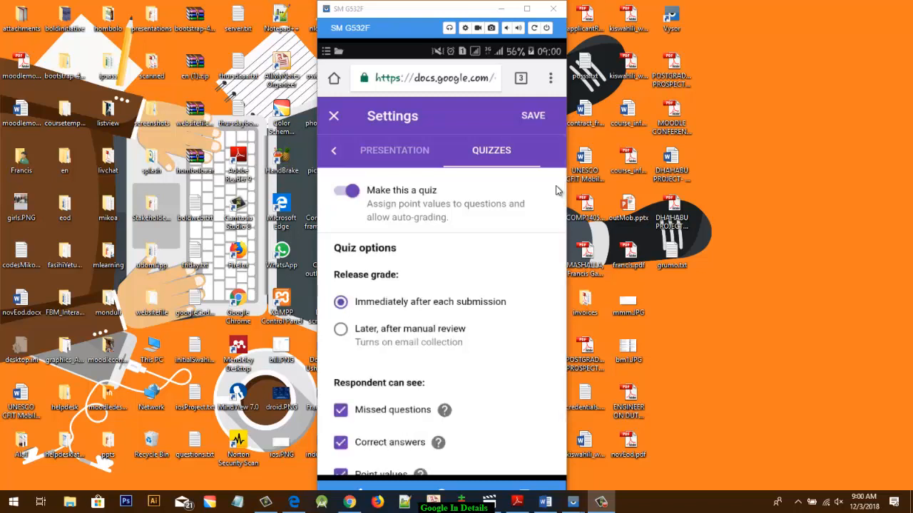
left_click(556, 191)
left_click(556, 191)
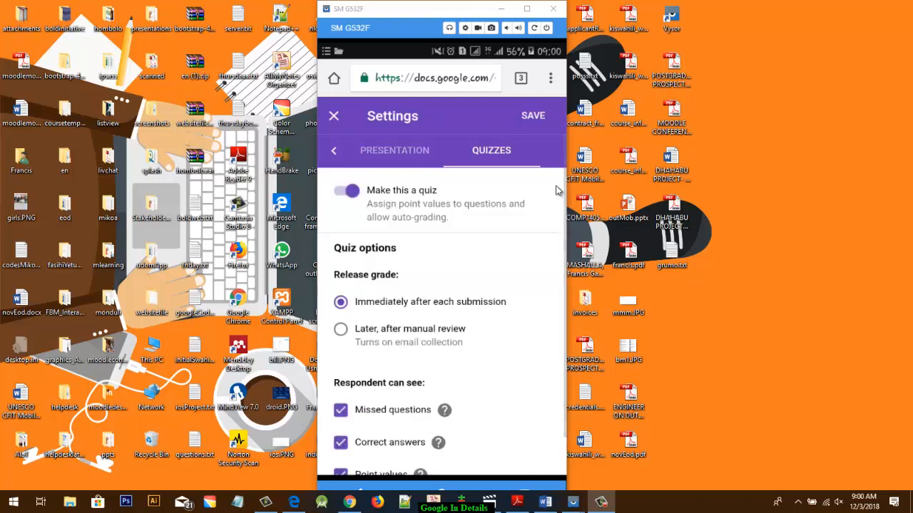
scroll(556, 190, "down", 1)
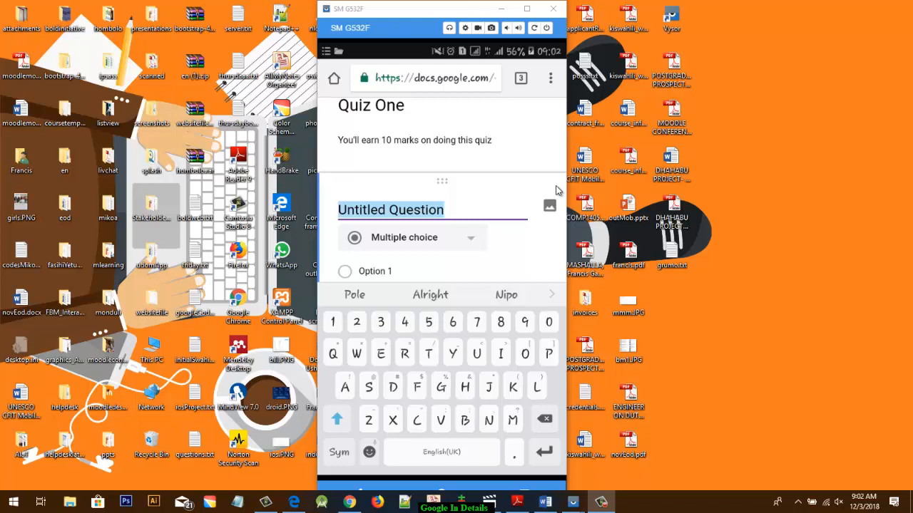
- Enter "Write your Registration number." as the first question of Quiz One
type("W")
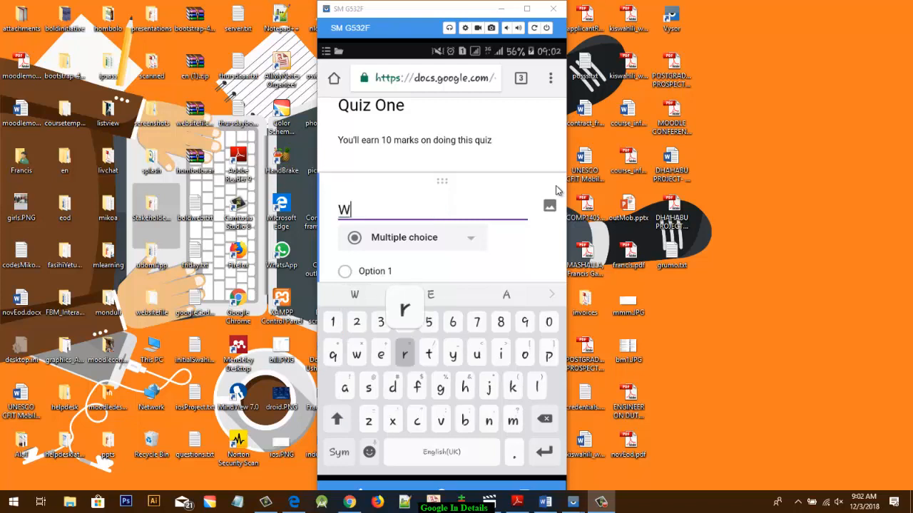
type("rite y")
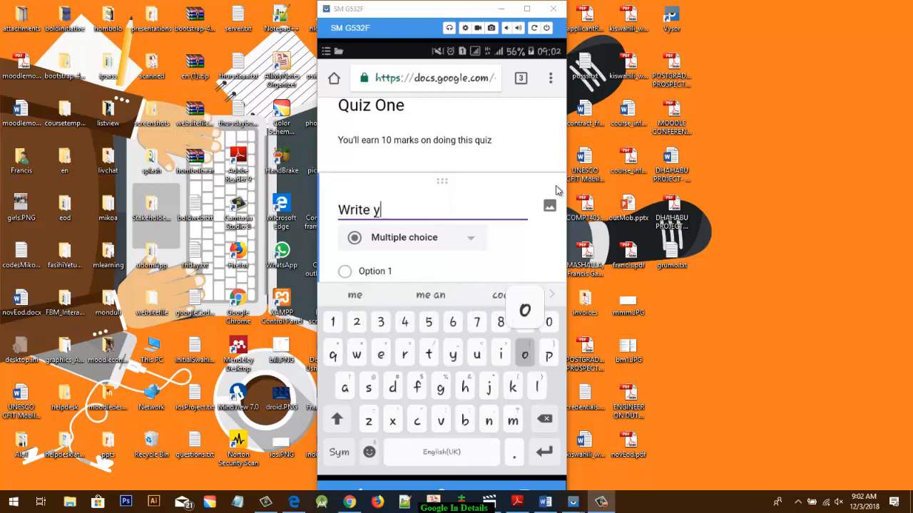
type("our")
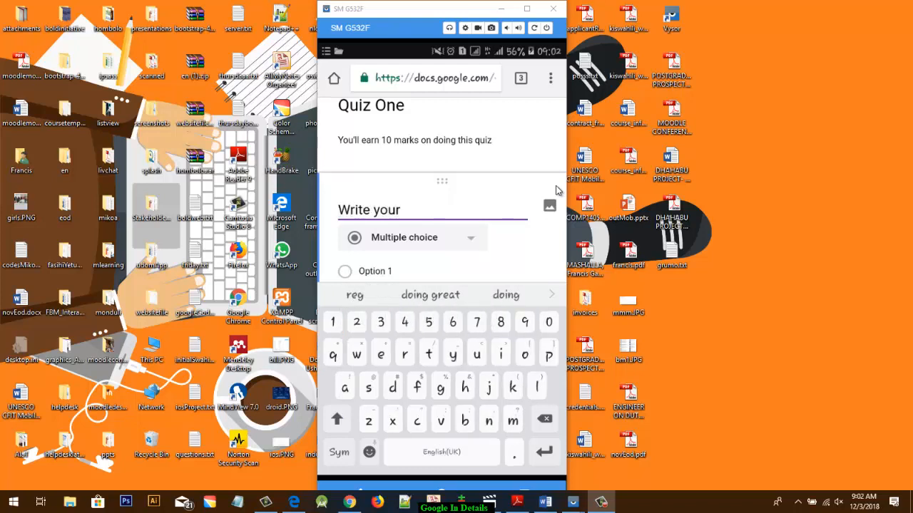
type(" Re")
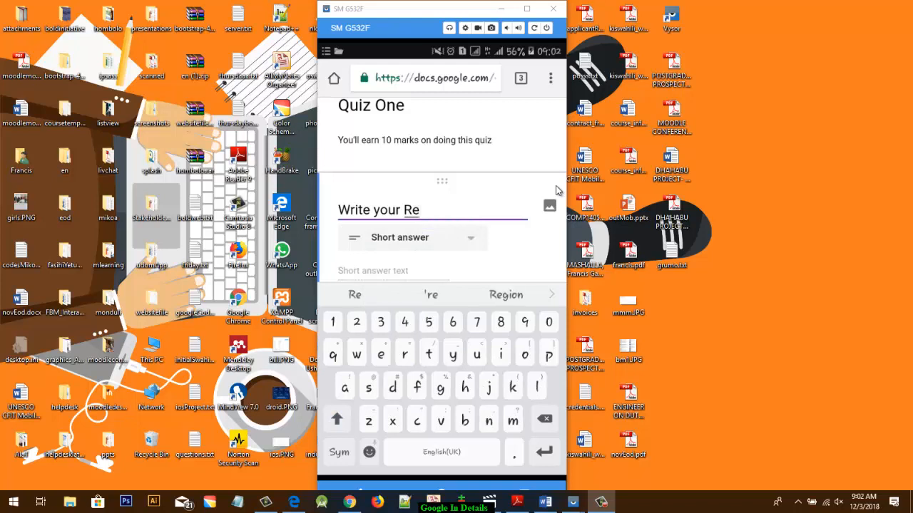
type("gistrat")
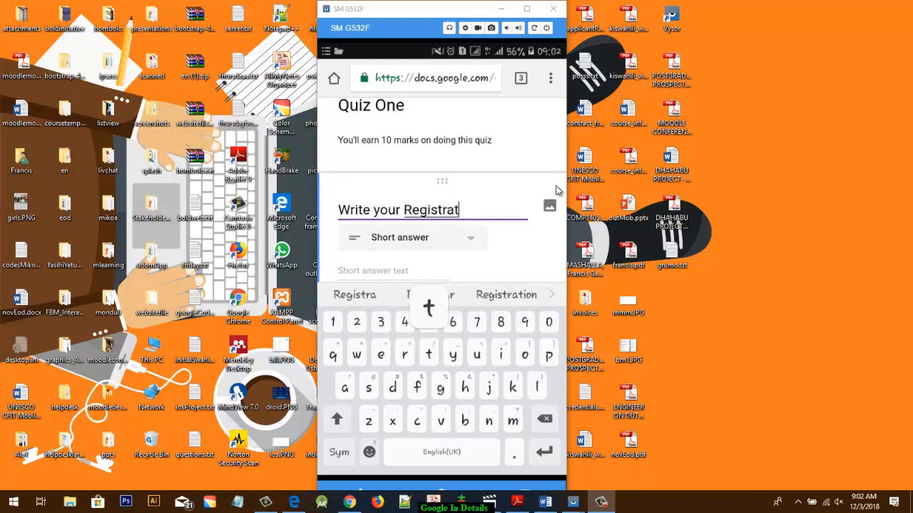
type("io")
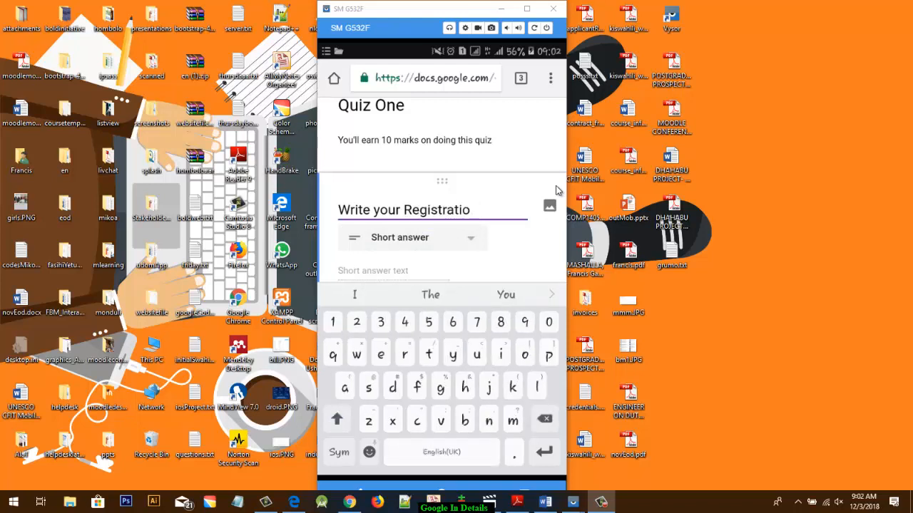
key("BackSpace")
type("n n")
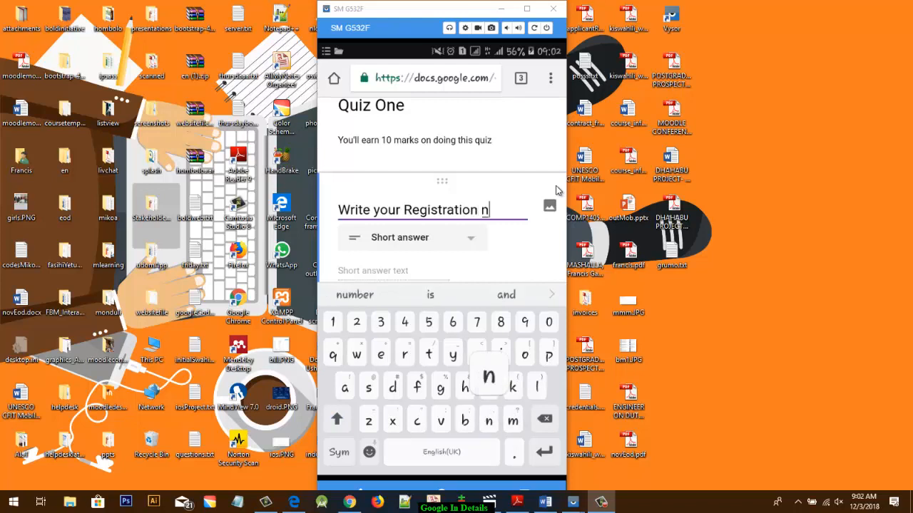
type("umber")
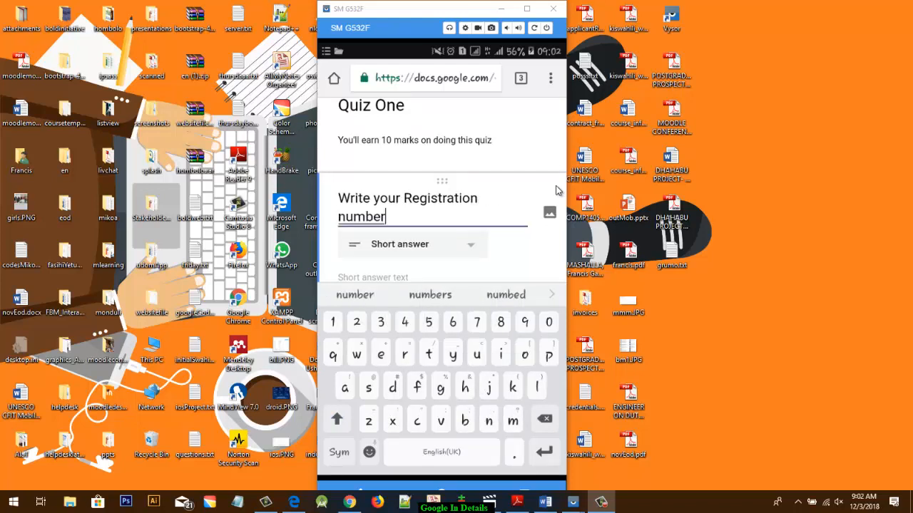
type(".")
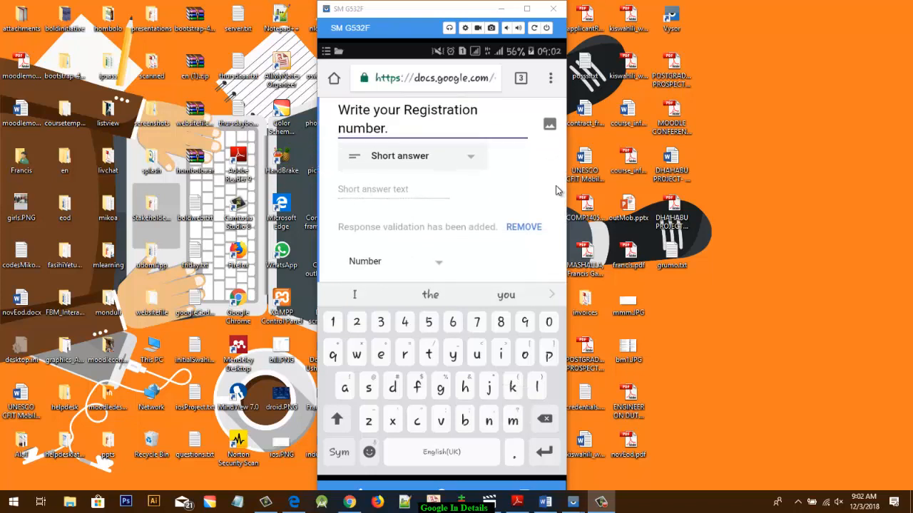
- Remove the number validation from the registration number question and make the question required
scroll(557, 190, "down", 3)
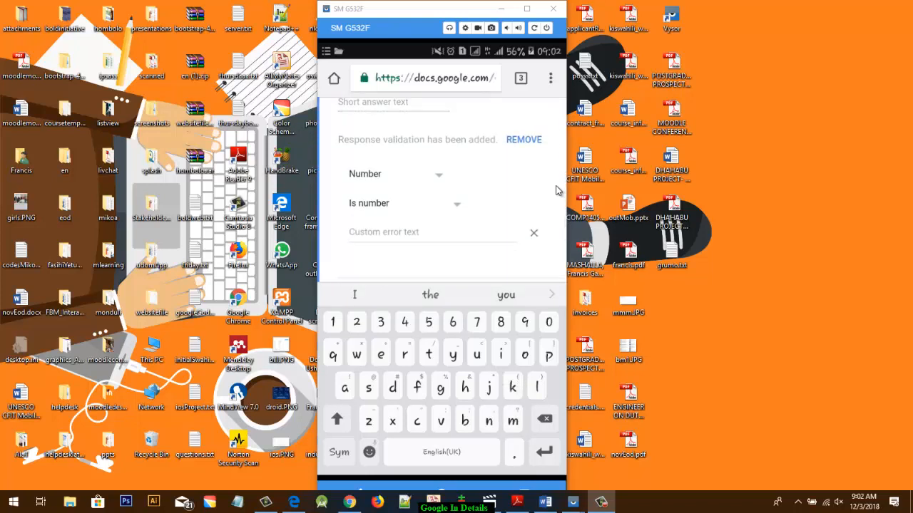
scroll(558, 190, "down", 3)
key("Escape")
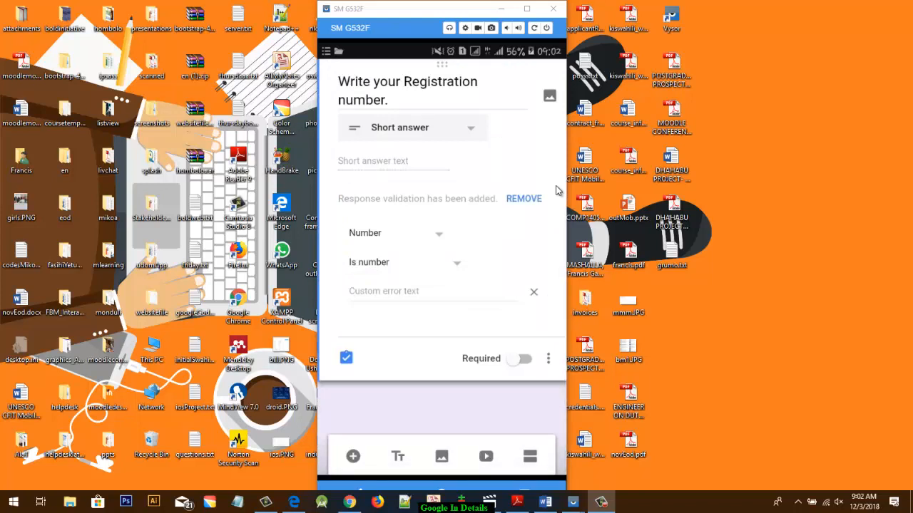
scroll(557, 190, "up", 3)
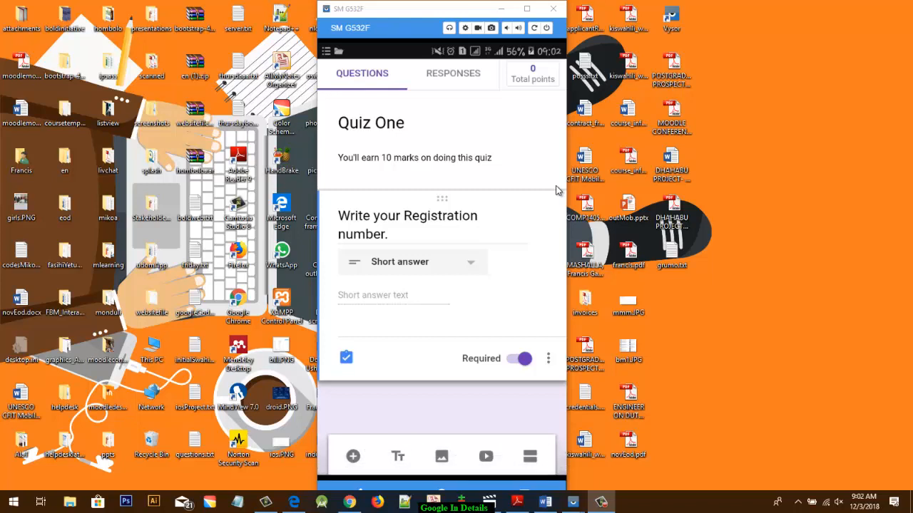
- Add a blank multiple choice question below the registration number question
left_click(354, 468)
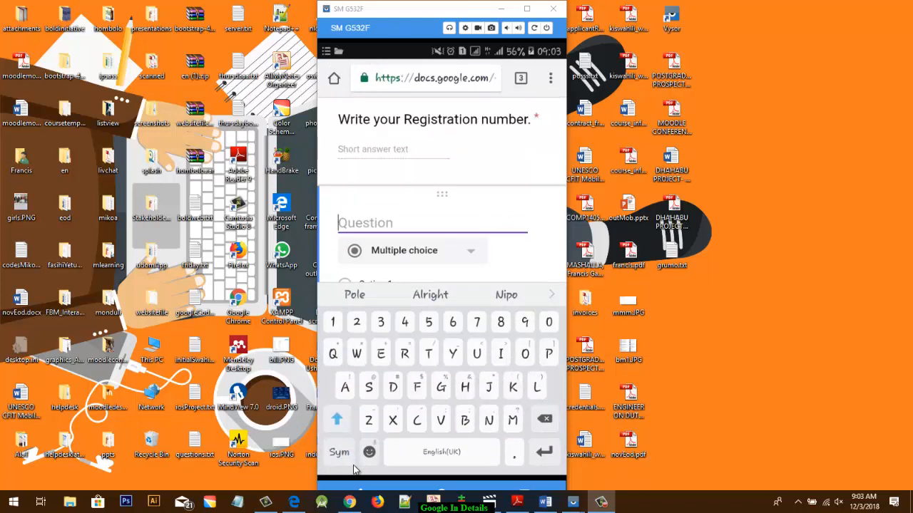
type("W")
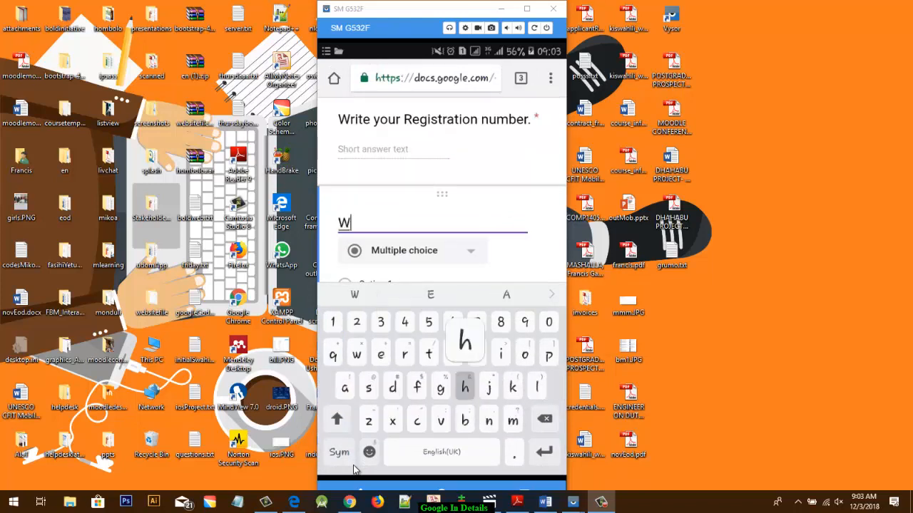
type("hat is ")
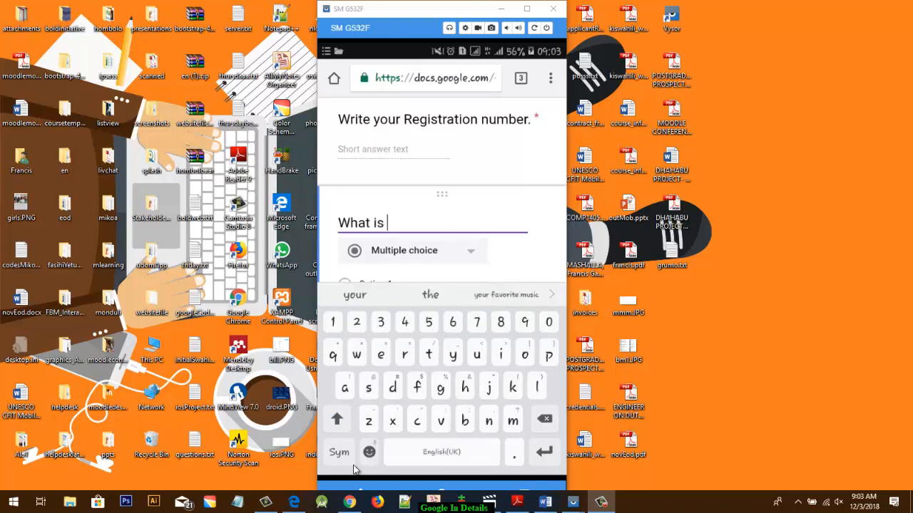
type("a ma")
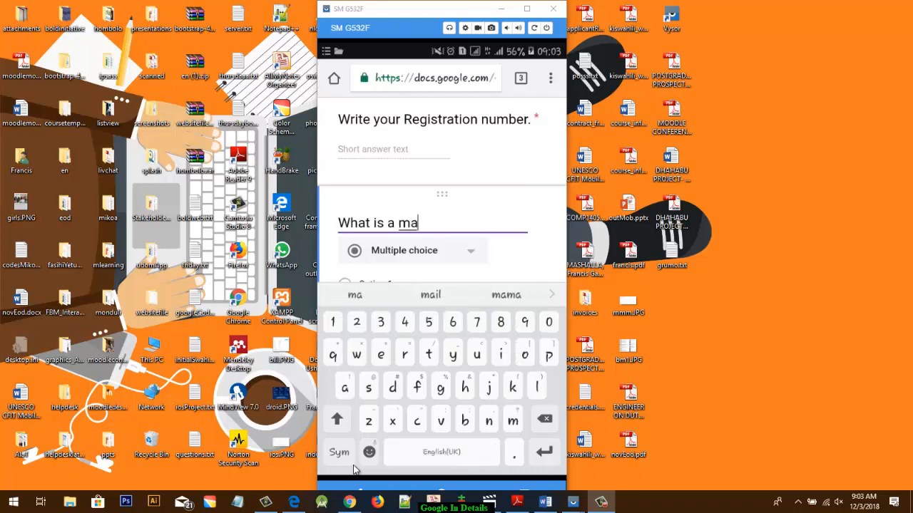
type("chine")
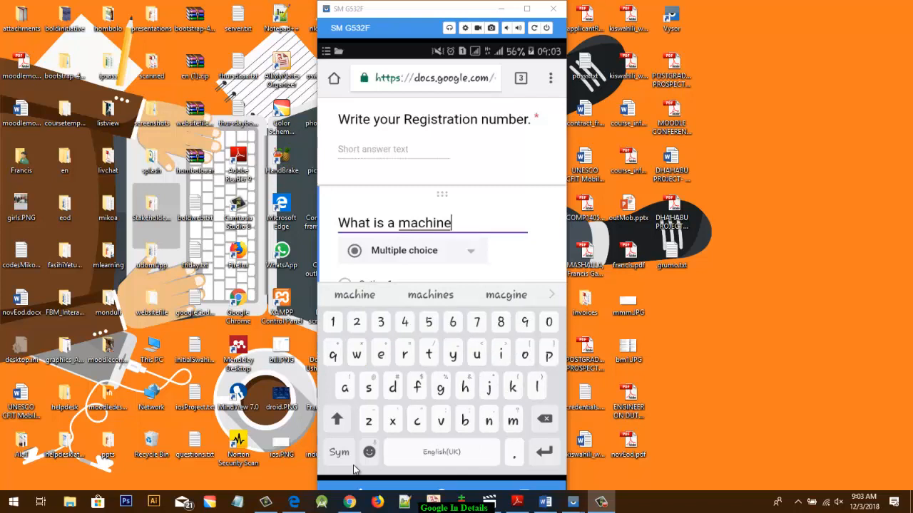
key("BackSpace")
key("BackSpace")
key("BackSpace")
key("BackSpace")
key("BackSpace")
key("BackSpace")
key("BackSpace")
key("BackSpace")
key("BackSpace")
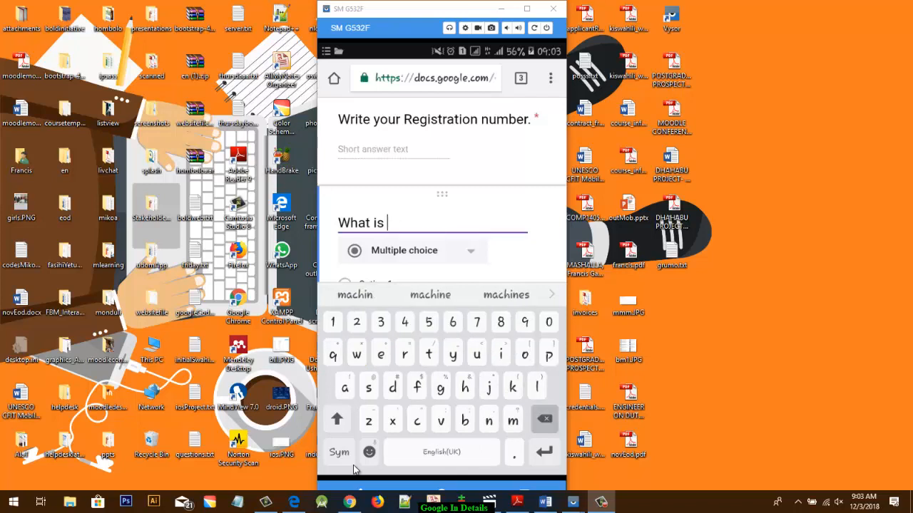
key("BackSpace")
key("BackSpace")
key("BackSpace")
key("BackSpace")
key("BackSpace")
key("BackSpace")
key("BackSpace")
key("BackSpace")
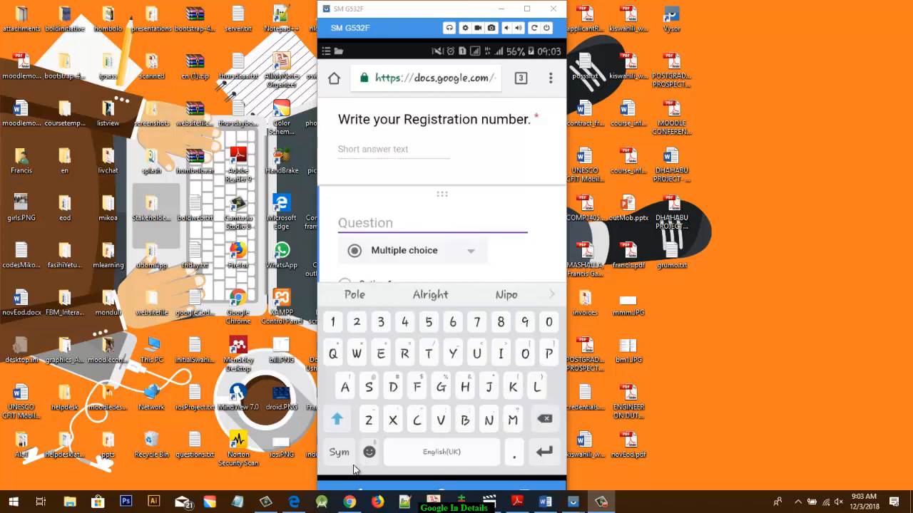
- Enter "Who is the 1st president of Tanzania?" as the text of the new multiple choice question
type("Who is ")
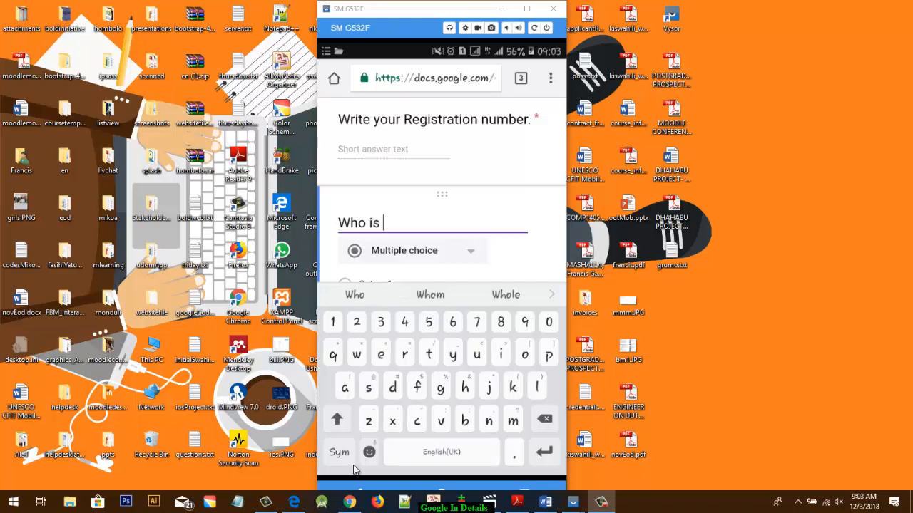
type("the 1")
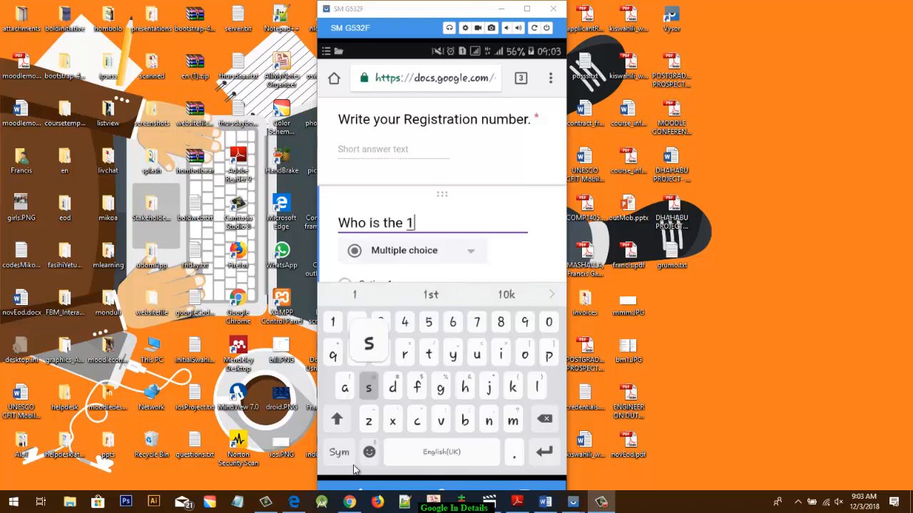
type("st pre")
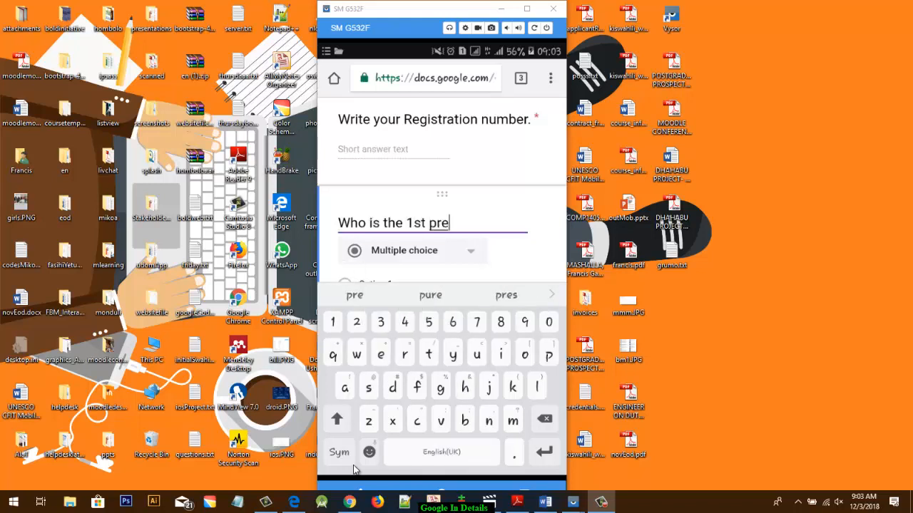
type("sident of T")
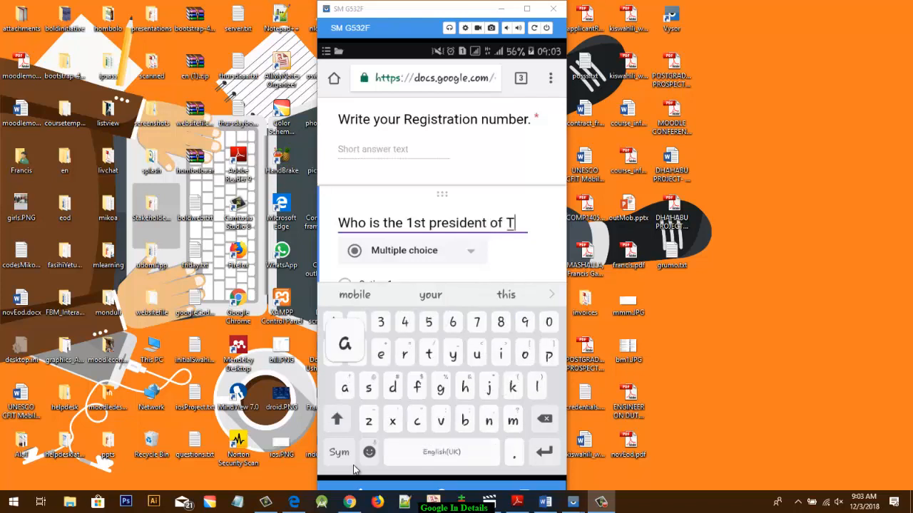
type("anza")
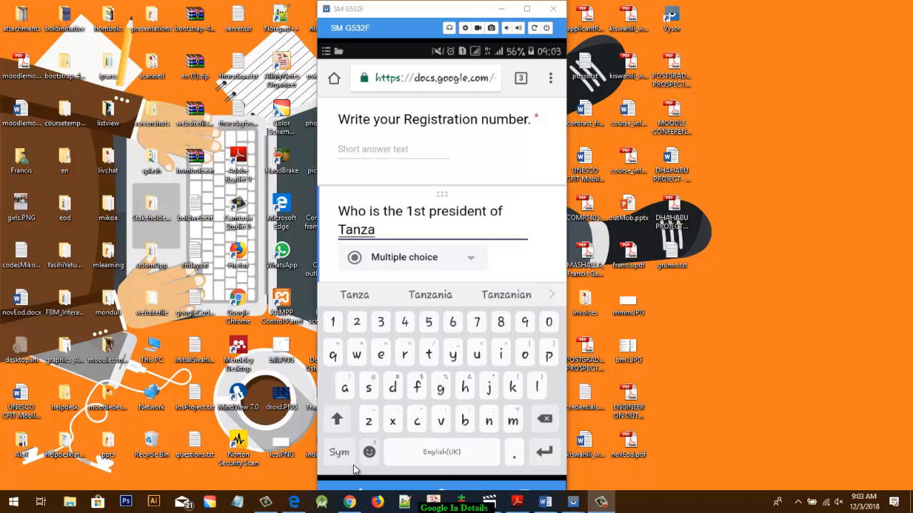
type("nia")
left_click(351, 456)
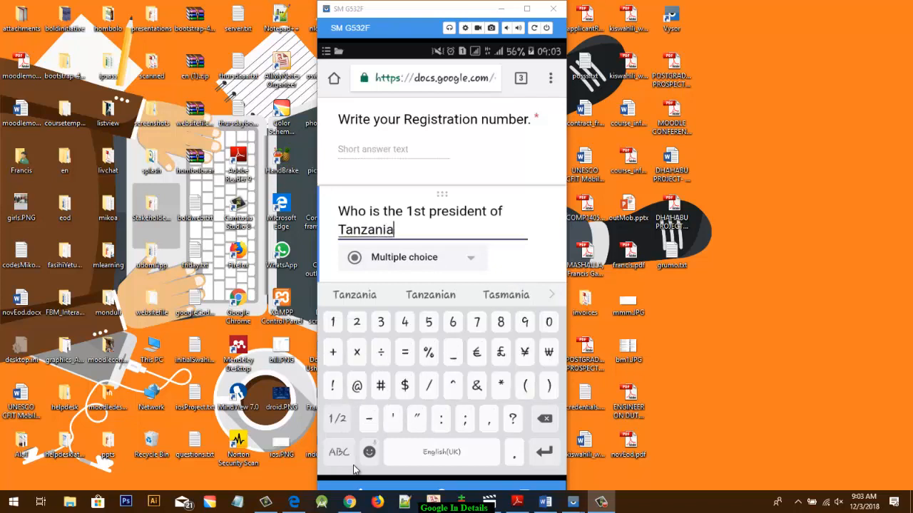
type("?")
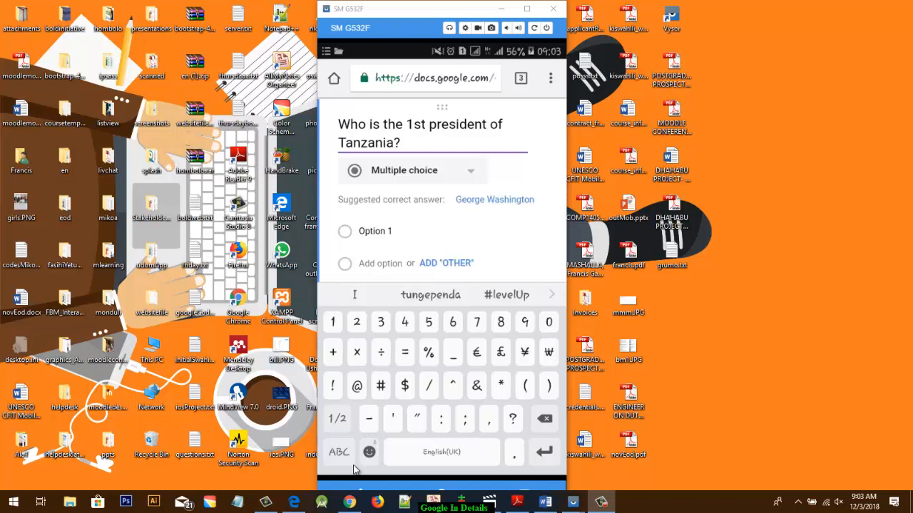
key("Tab")
key("BackSpace")
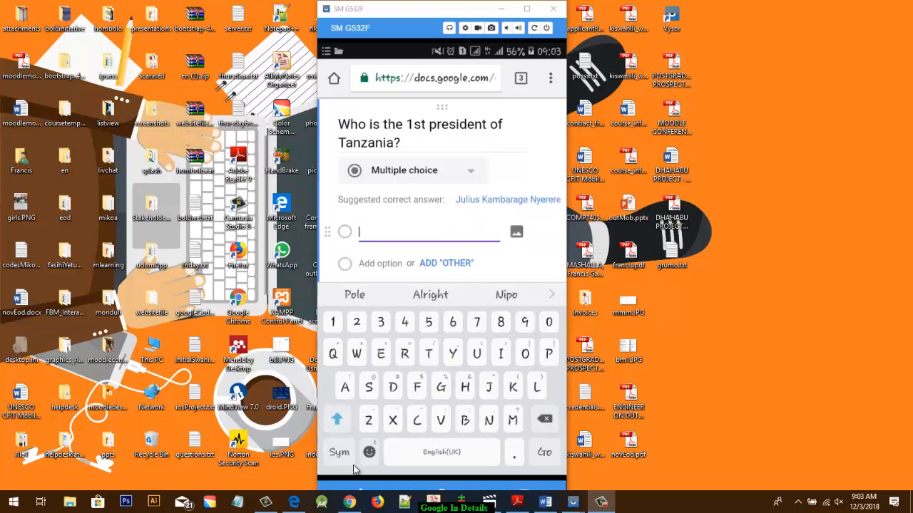
key("Return")
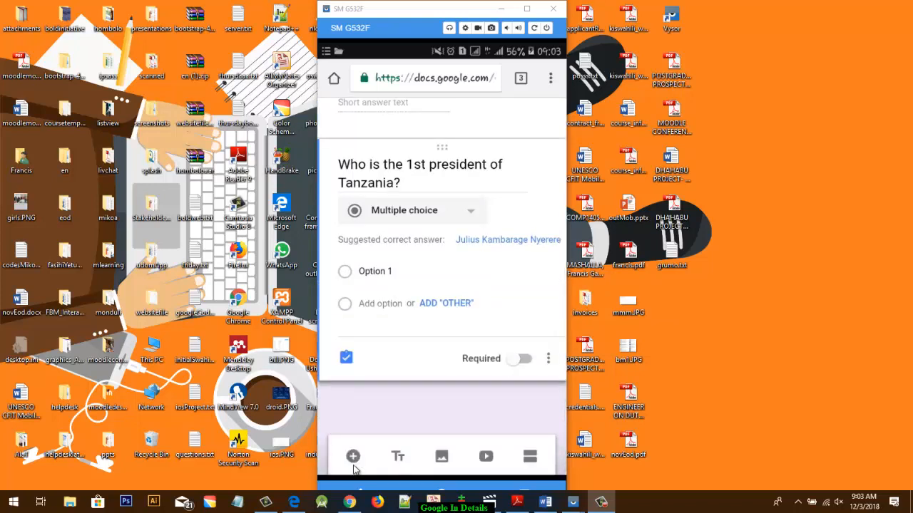
- Accept the suggested correct answer "Julius Kambarage Nyerere" for the president question and enter "Ali Hassan Mwinyi" as its first option
key("Tab")
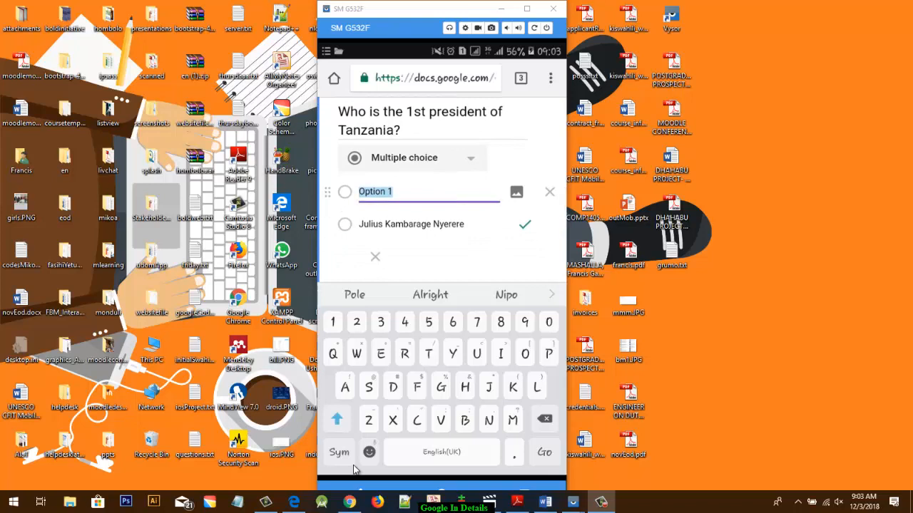
key("BackSpace")
type("Ali ")
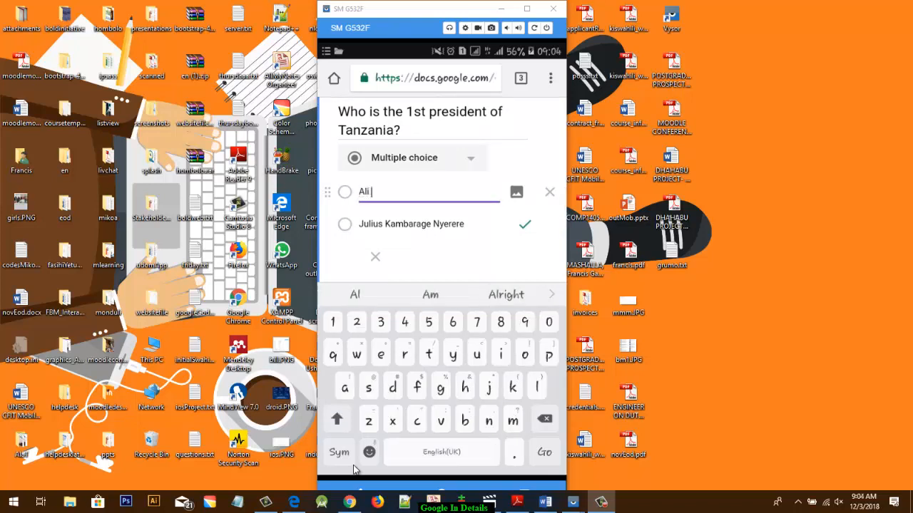
type("Ha")
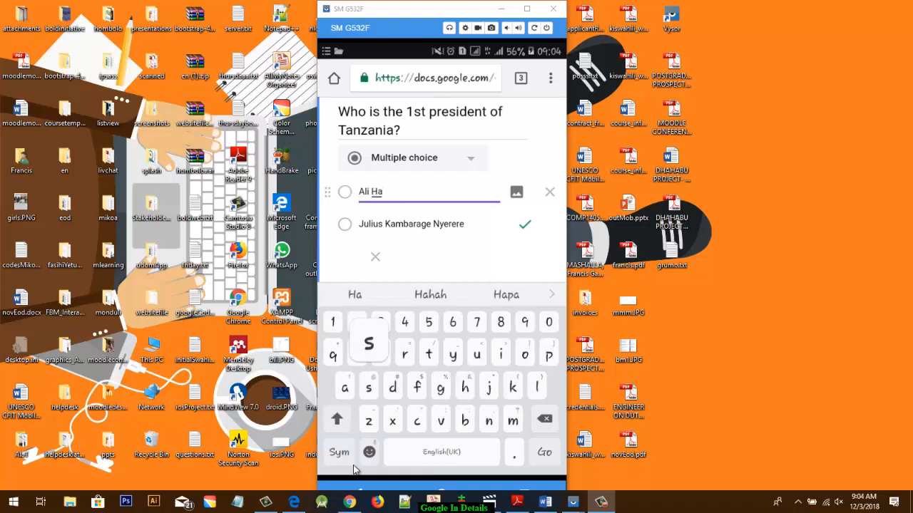
type("ssan ")
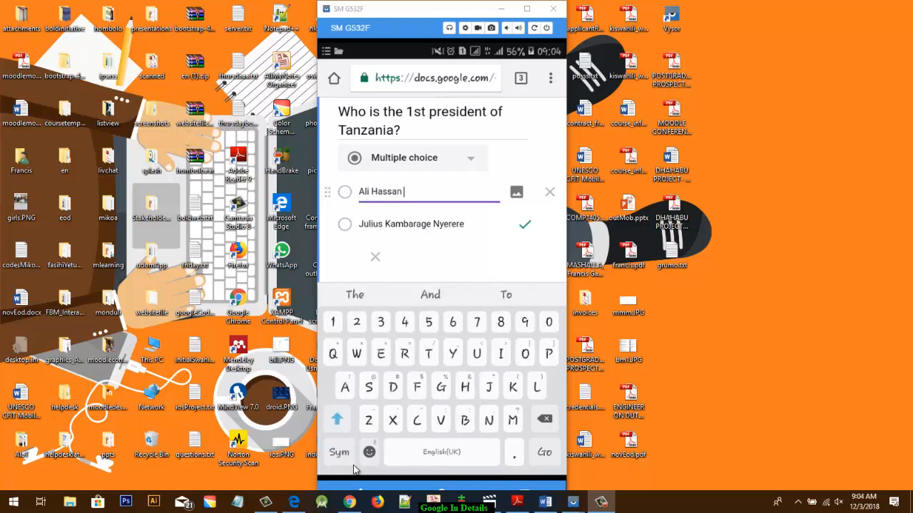
type("Mwin")
type("yi")
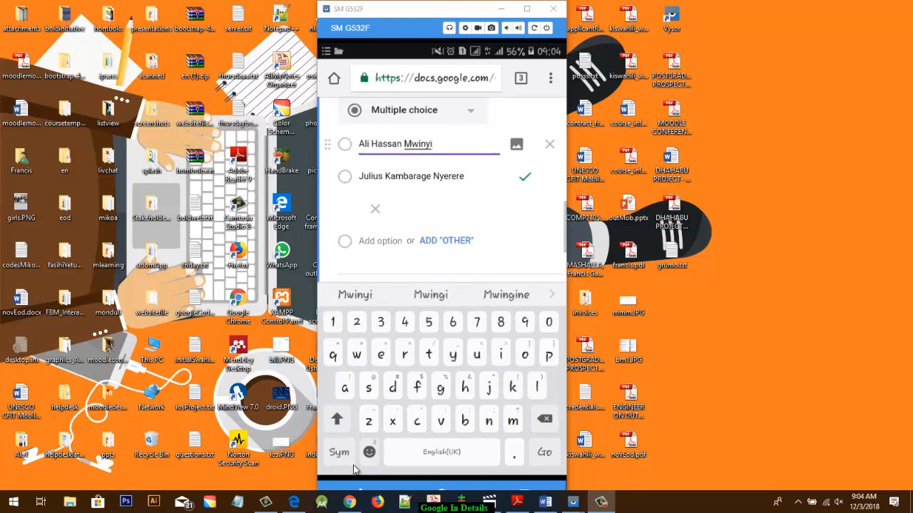
- Add "Benjamini Mkapa" as the third answer option of the president question
key("Return")
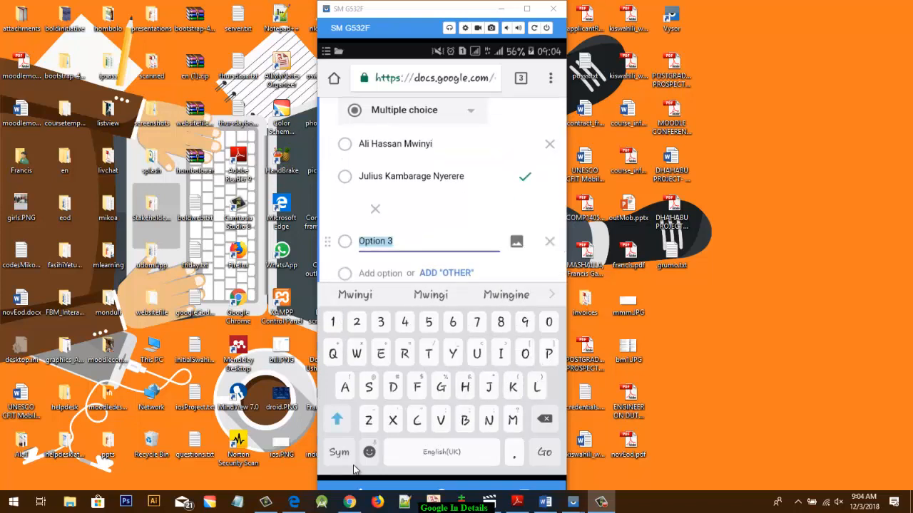
key("BackSpace")
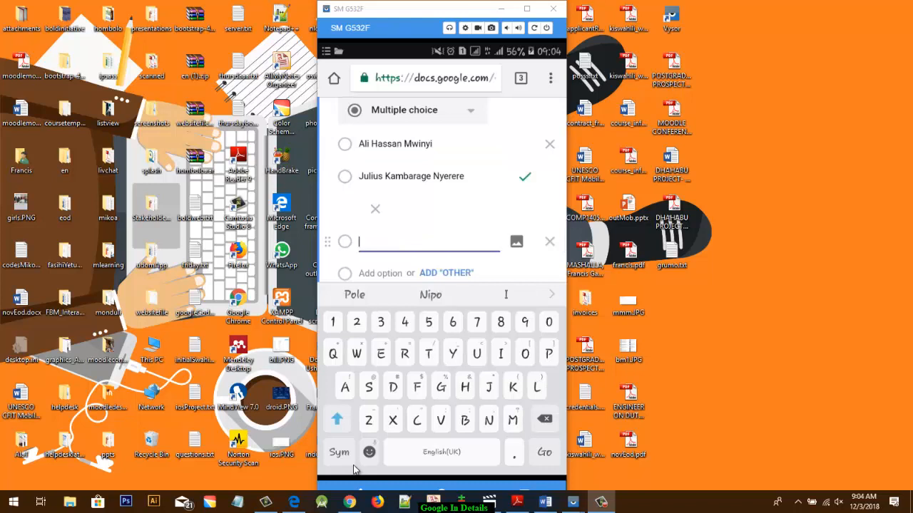
type("Benj")
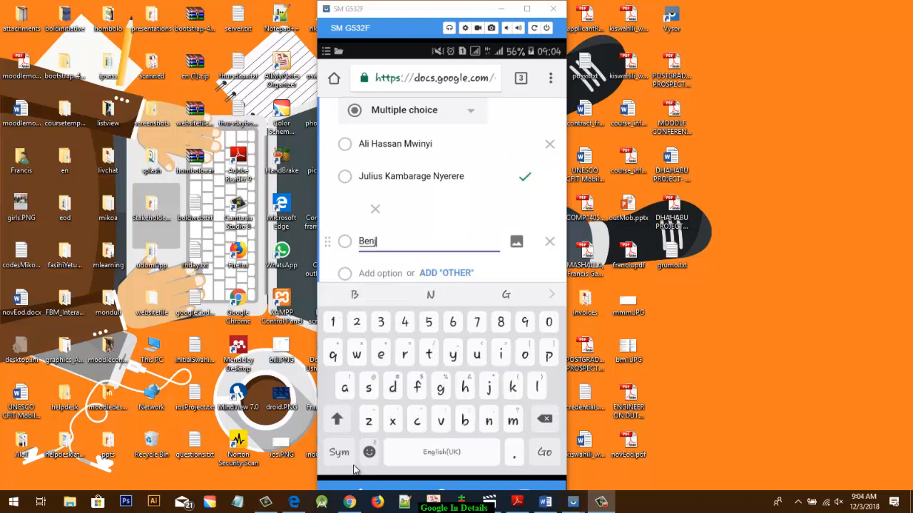
type("amini")
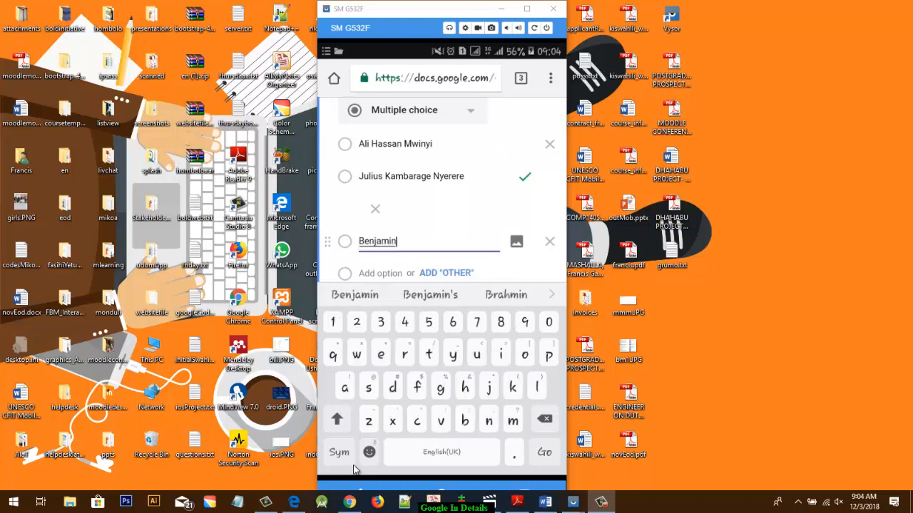
type(" M")
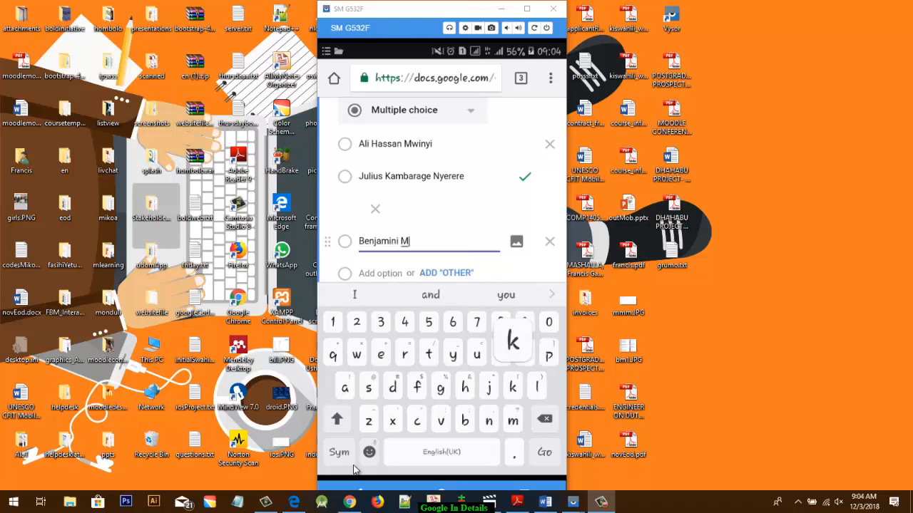
type("kapa")
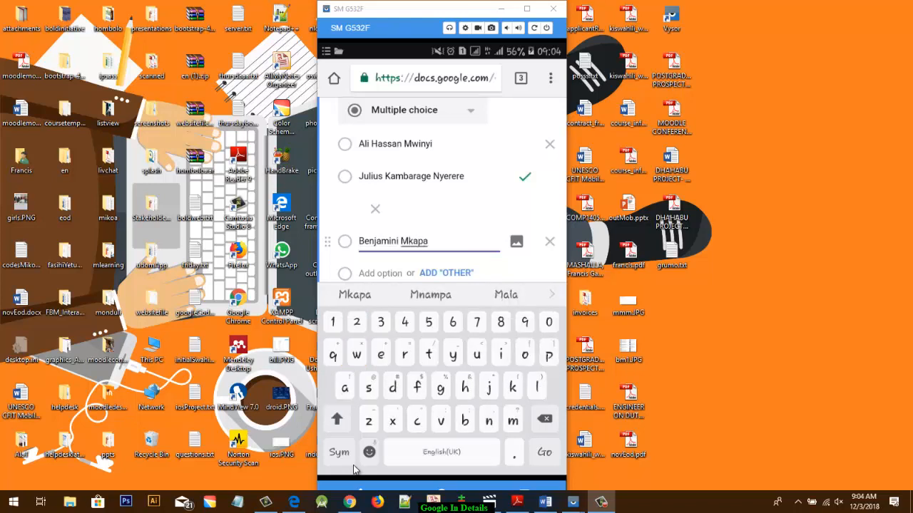
- Give the president question 2 points, with feedback "Congrats" for correct answers and "Sorry, re do this" for incorrect answers
scroll(442, 190, "down", 2)
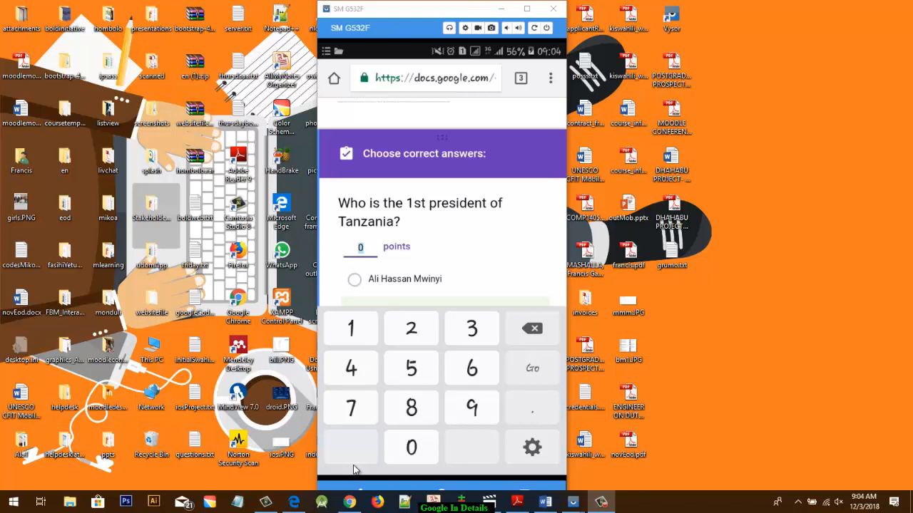
type("2")
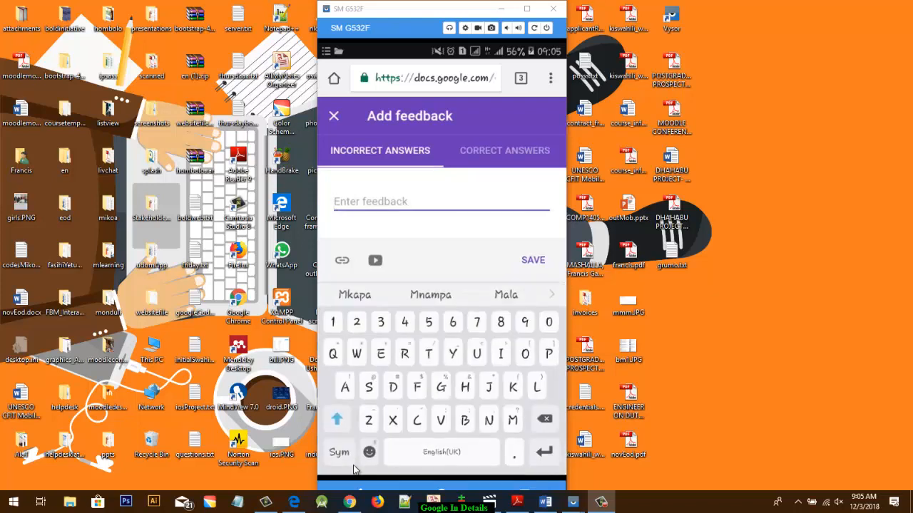
type("go")
key("BackSpace")
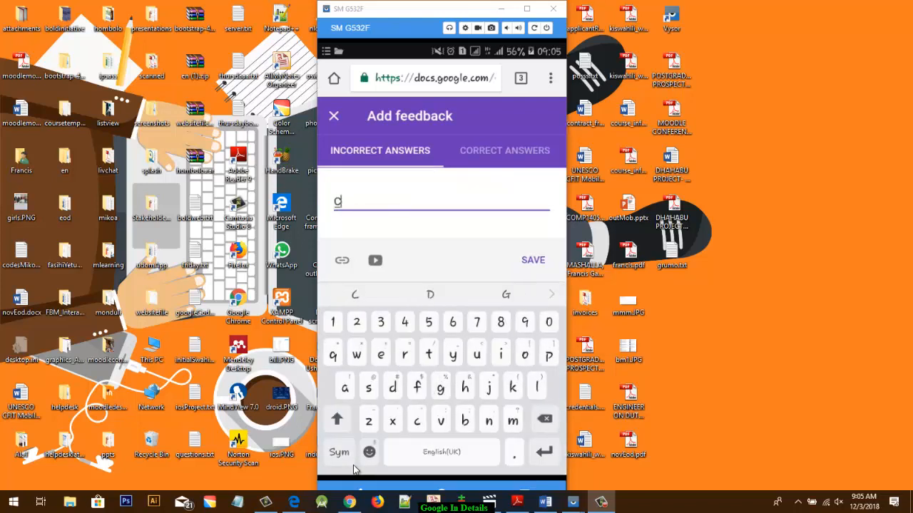
type("ongrats")
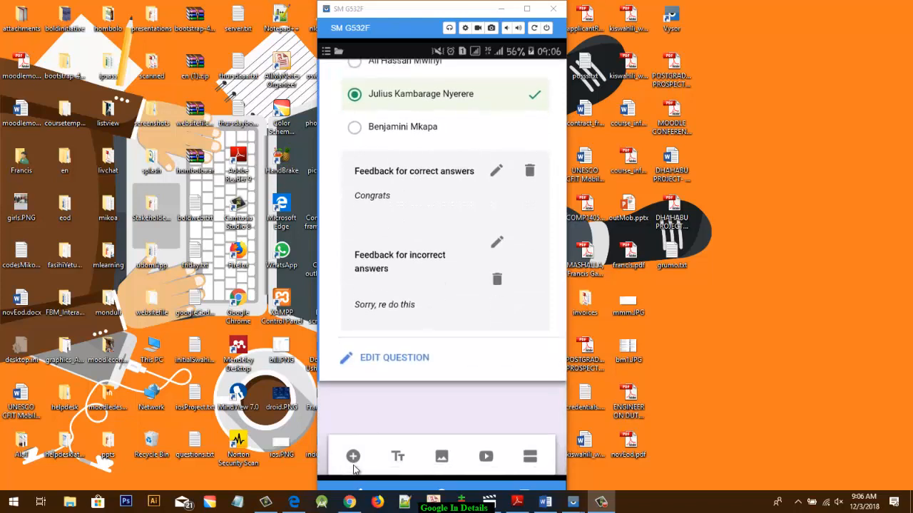
- Add a new question below the president question with the text "Which year did Tanganyika got her independence"
left_click(352, 460)
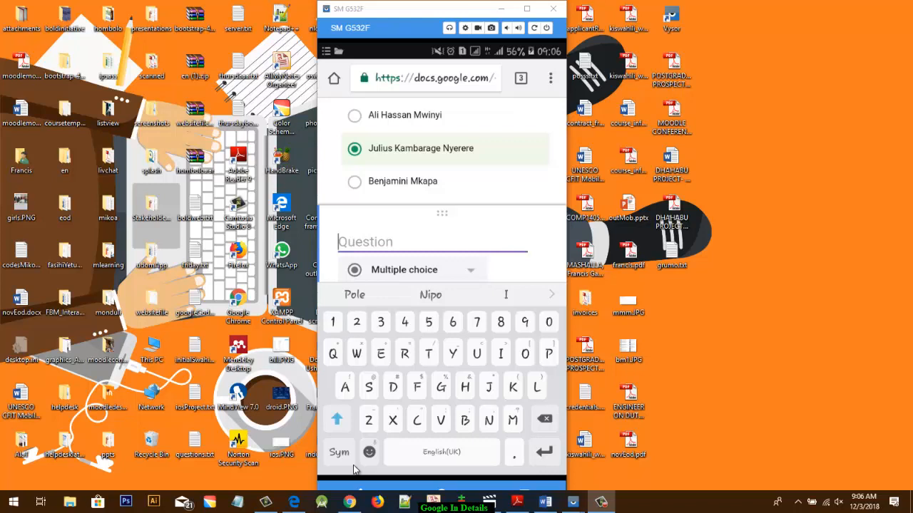
type("Which")
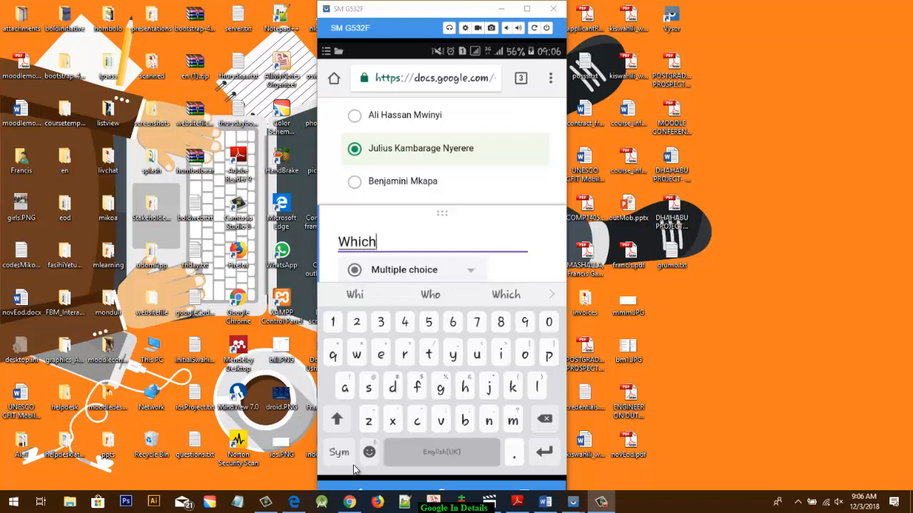
type(" year")
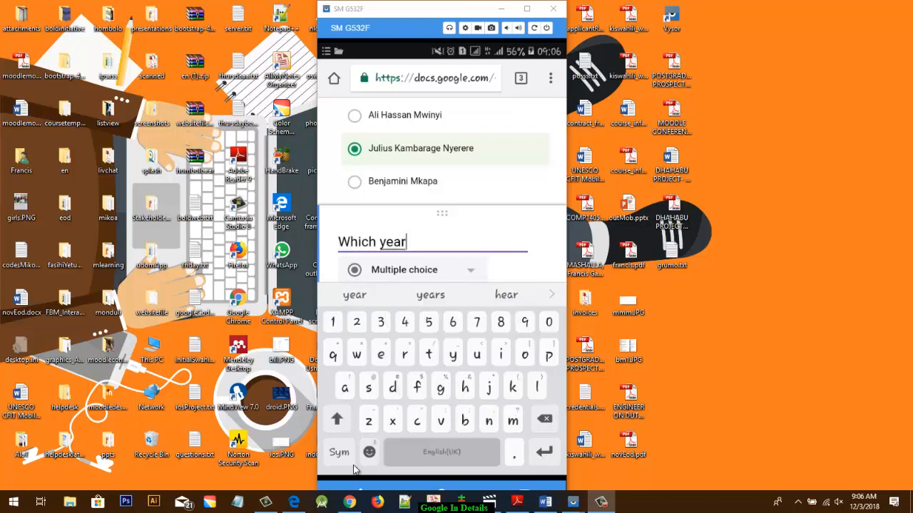
type(" did ")
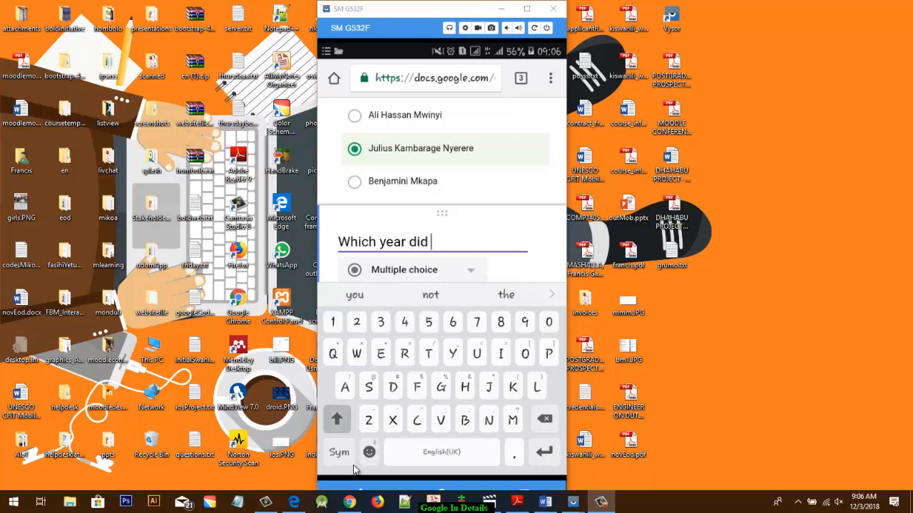
type("Tang")
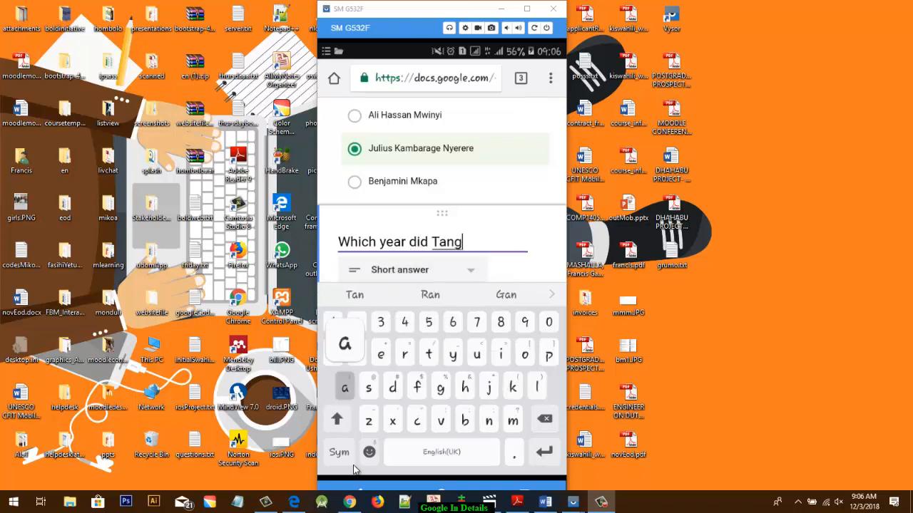
type("anyika")
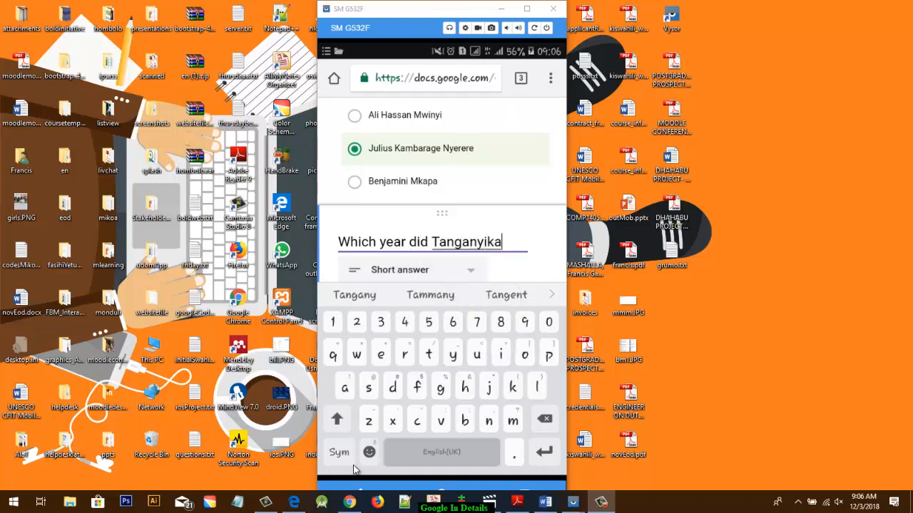
type(" got")
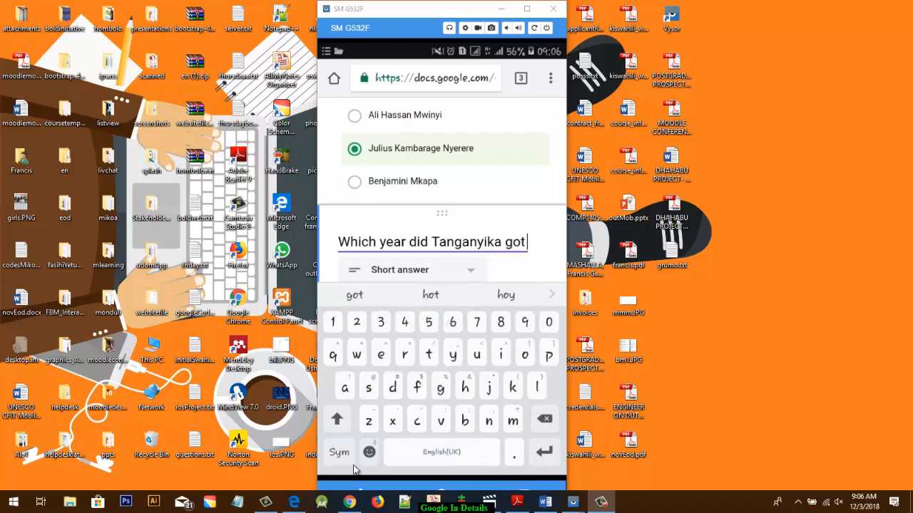
type(" her")
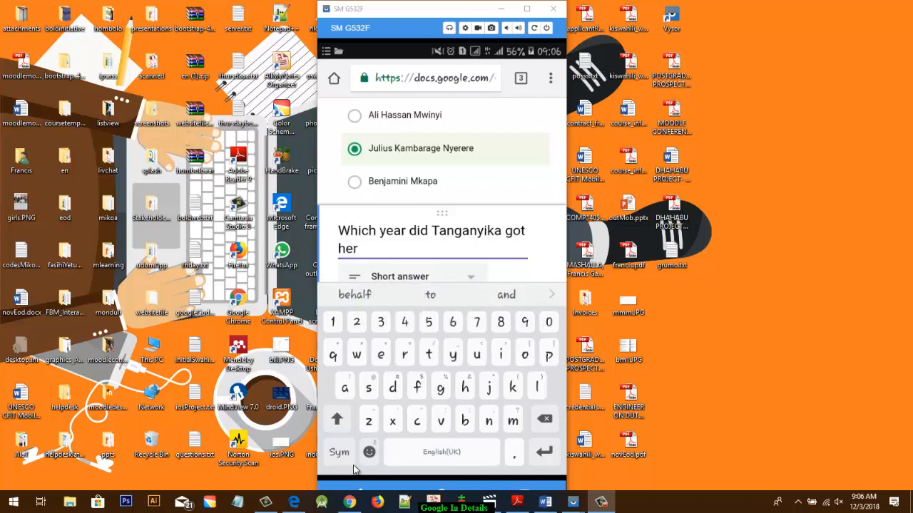
type(" indep")
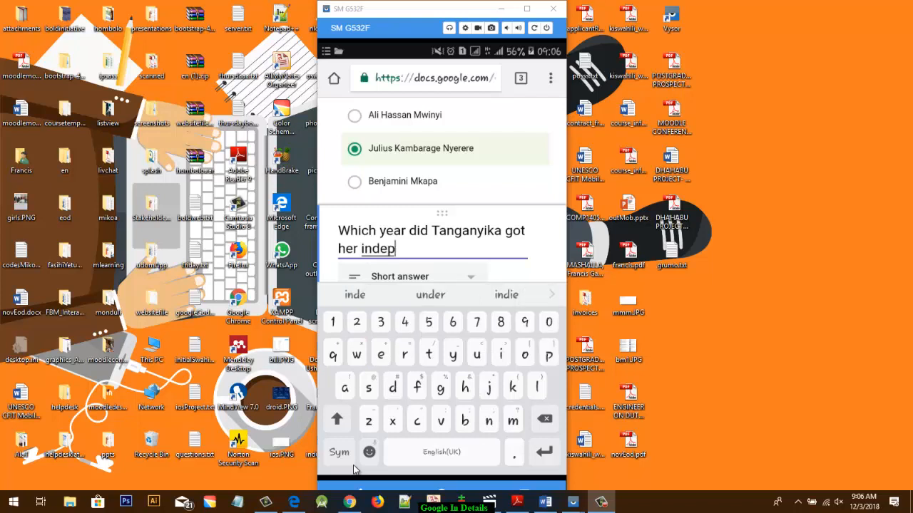
type("endenc")
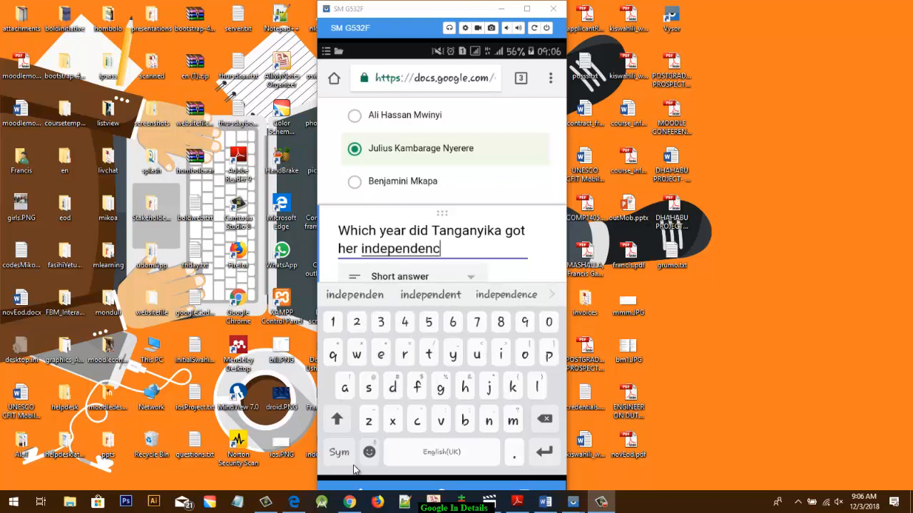
type("e")
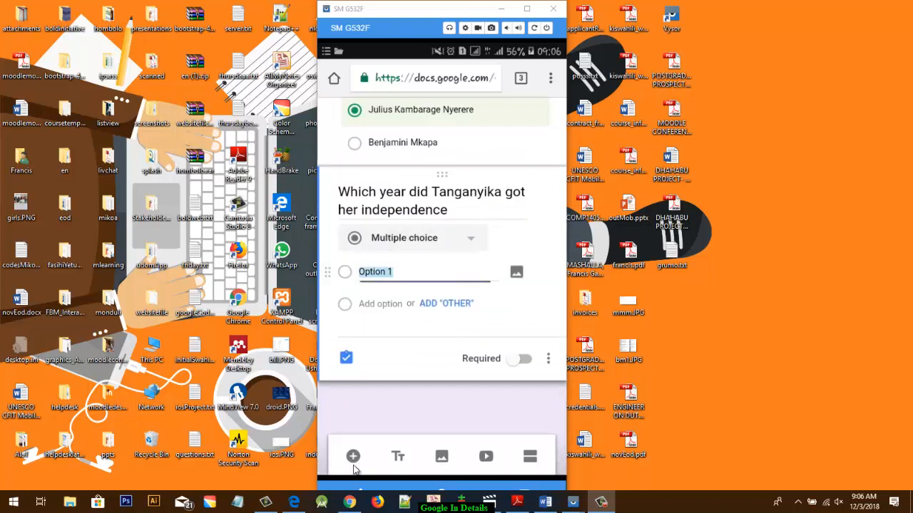
- Enter 1961, 1964 and 1992 as the multiple choice options of the Tanganyika independence question
type("19")
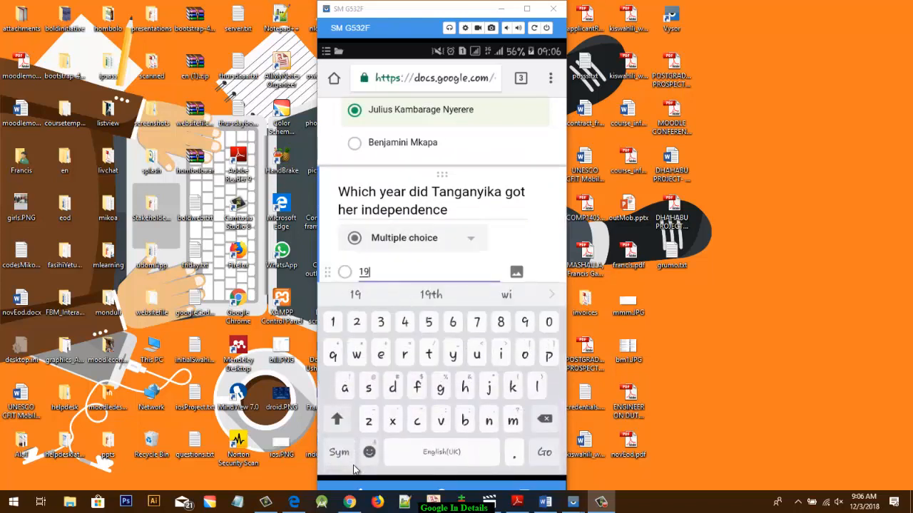
type("61")
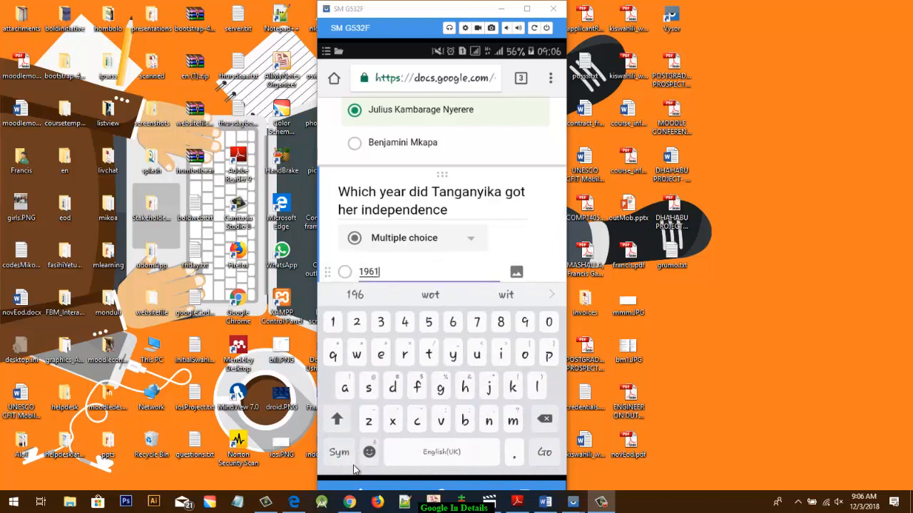
key("Return")
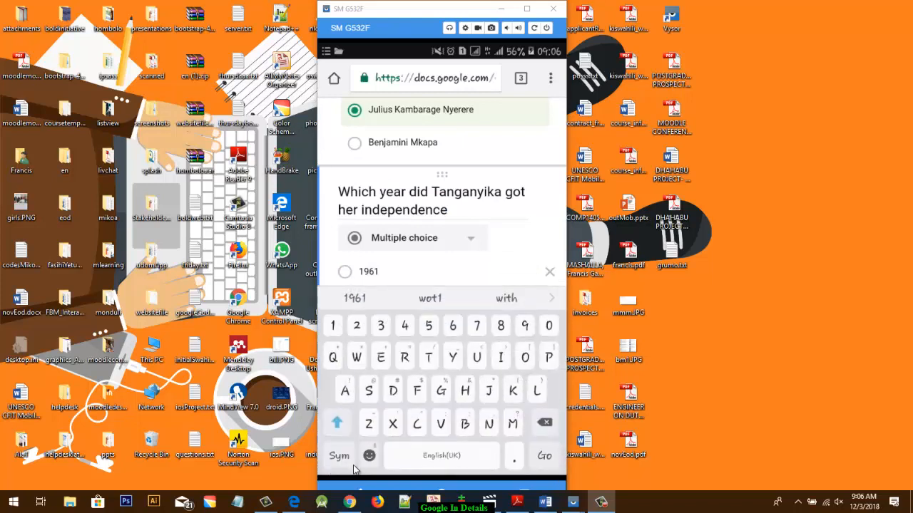
type("1964")
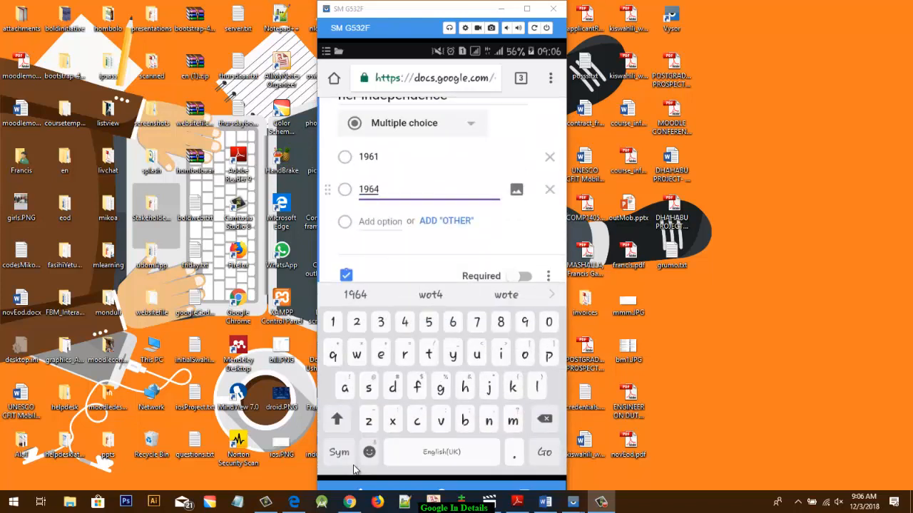
key("Return")
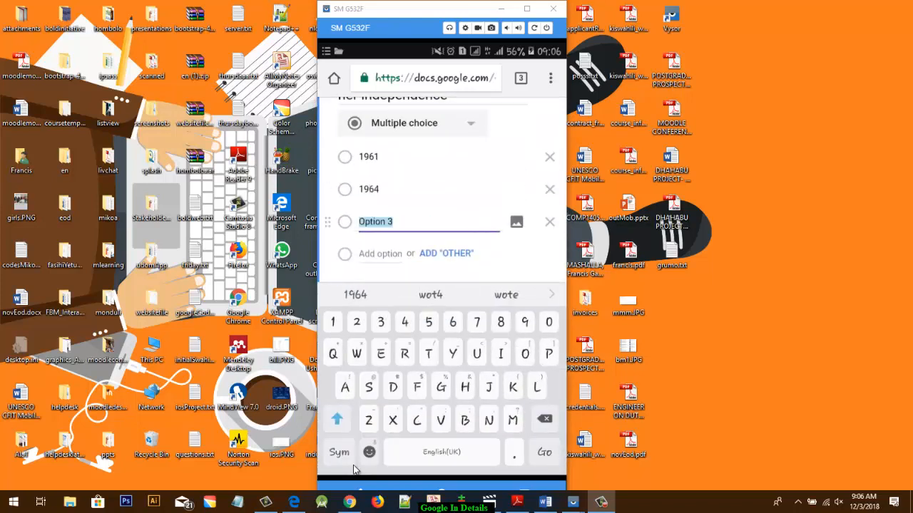
type("19")
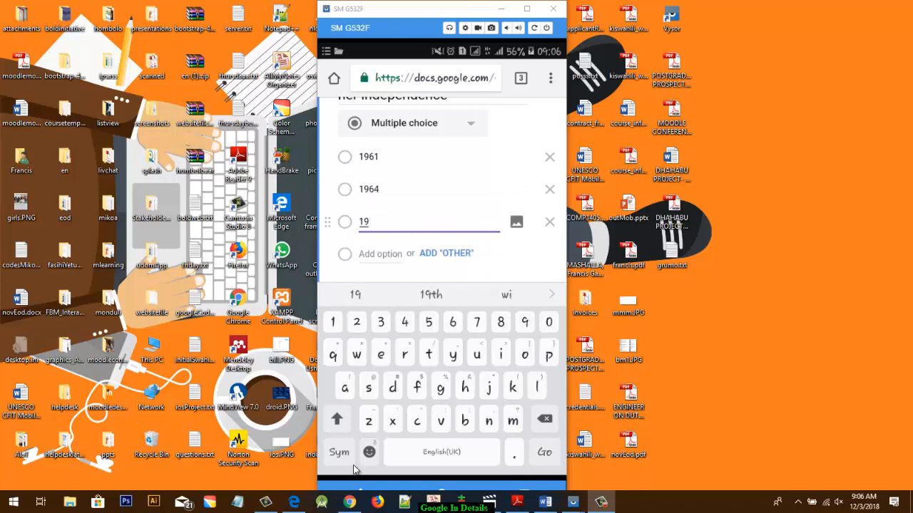
type("9")
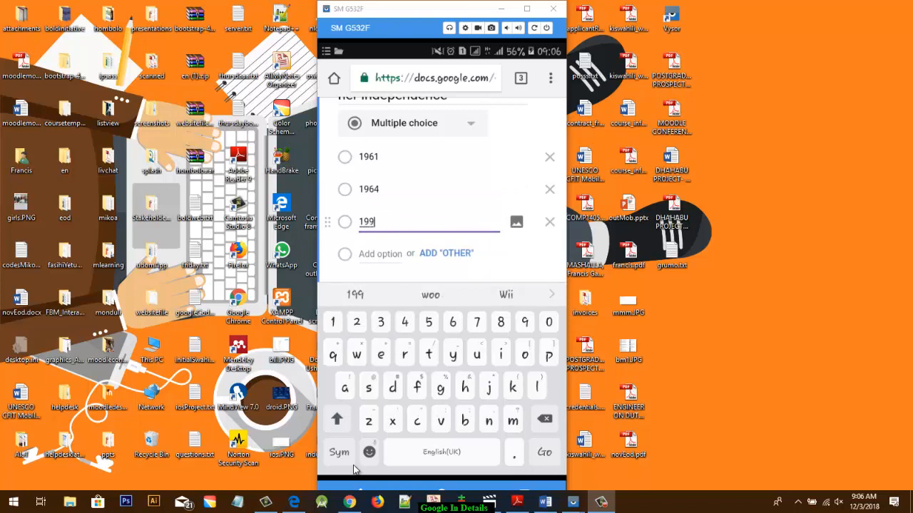
type("2")
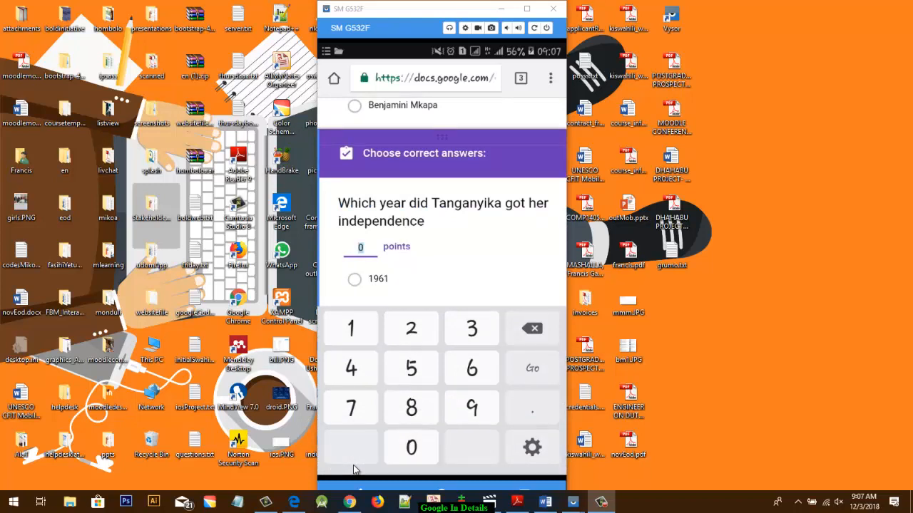
- Set the Tanganyika independence question's value to 3 points in its answer key
type("3")
key("Tab")
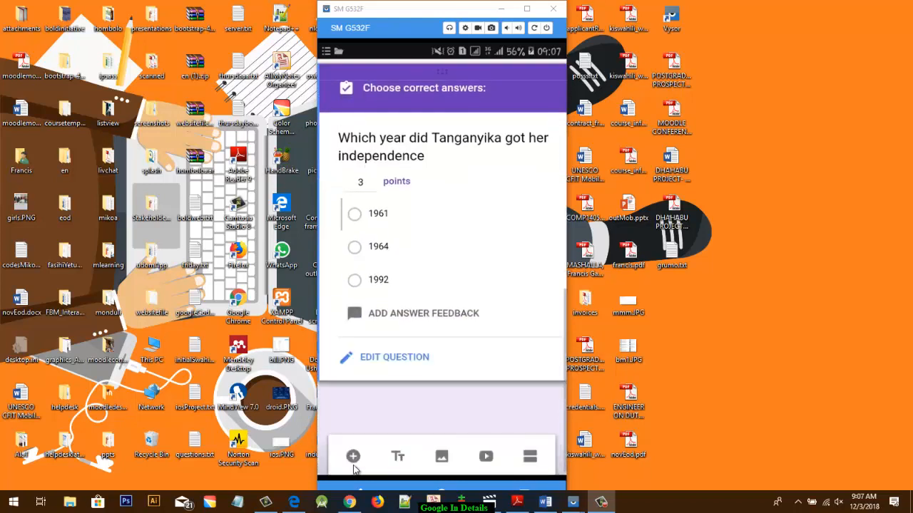
- Mark 1961 as the correct answer and enter "Sorry, re do the quiz" as the feedback for incorrect answers
key("space")
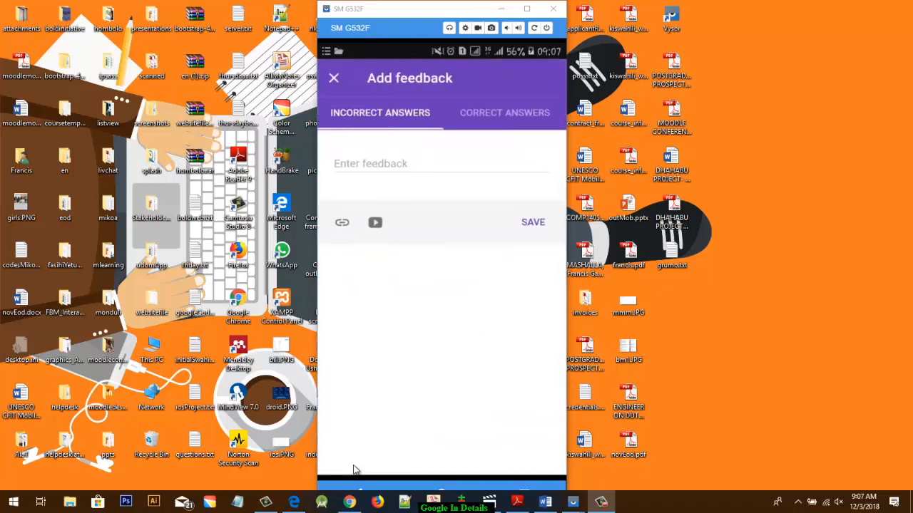
type("So")
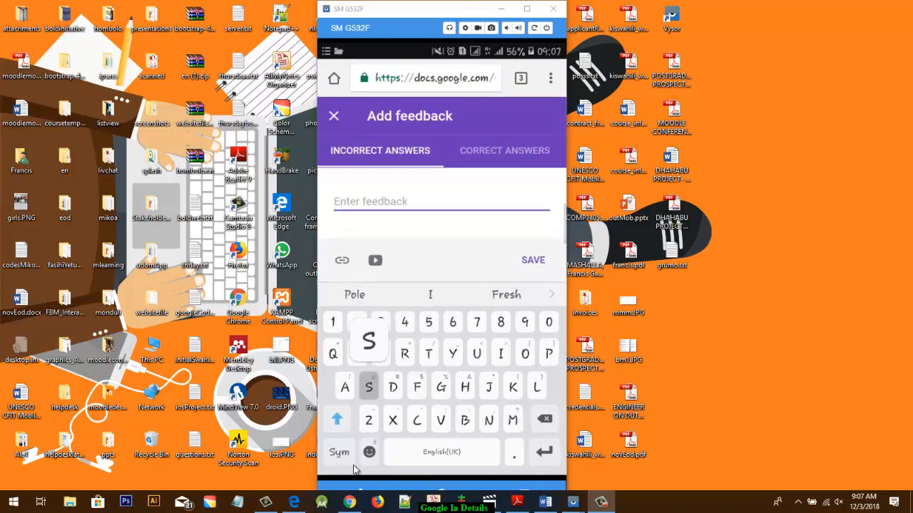
type("rry ")
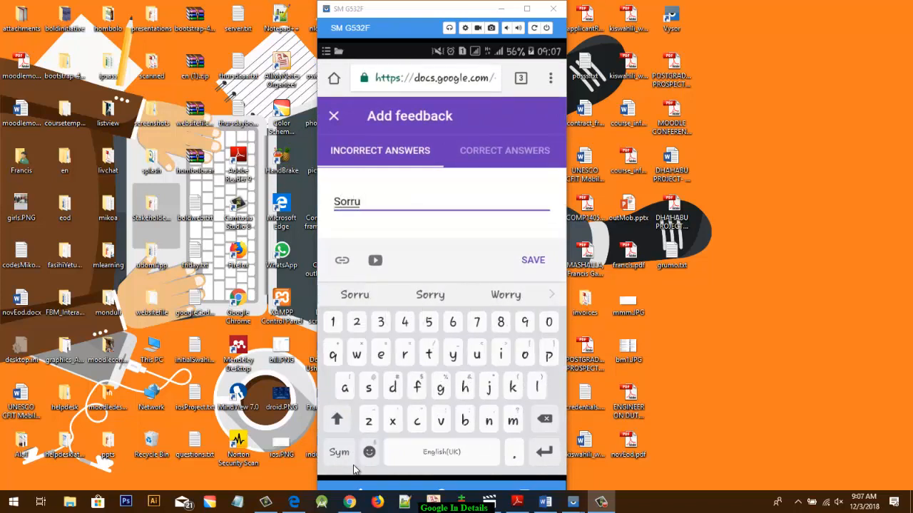
type(",")
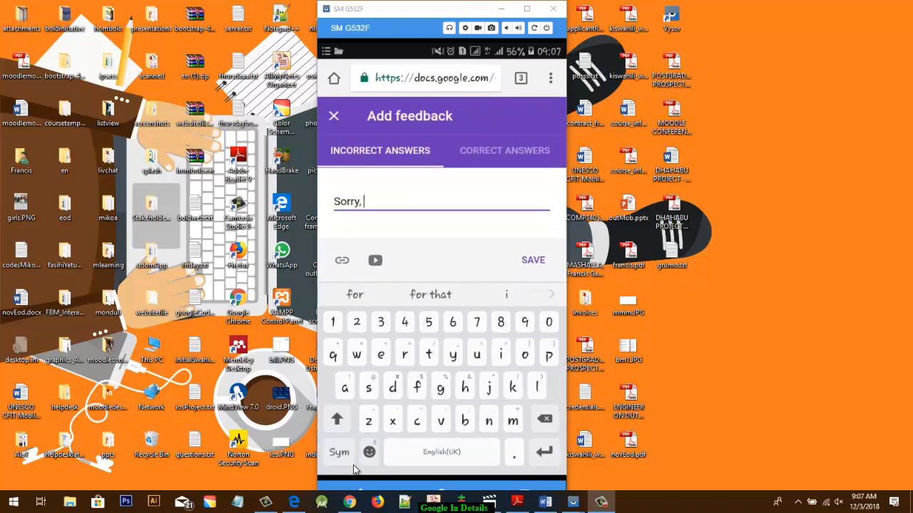
type(" re")
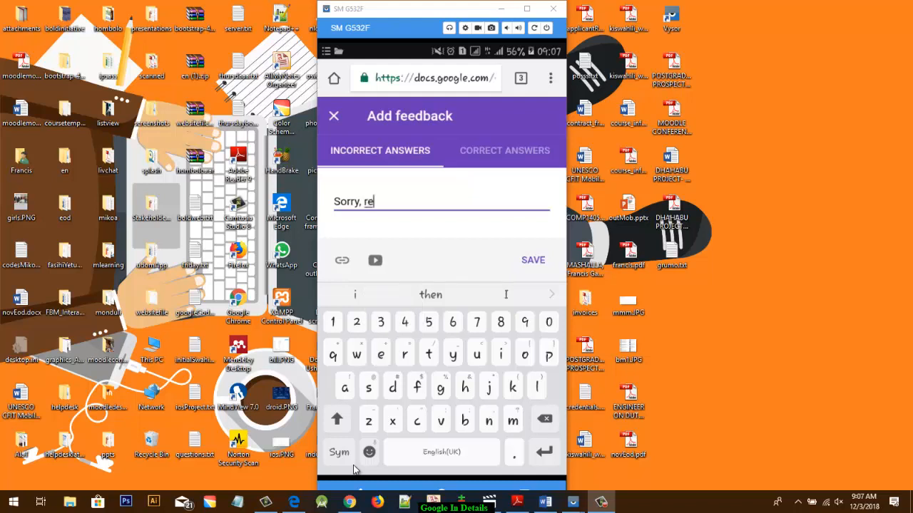
type(" do")
type("he quiz")
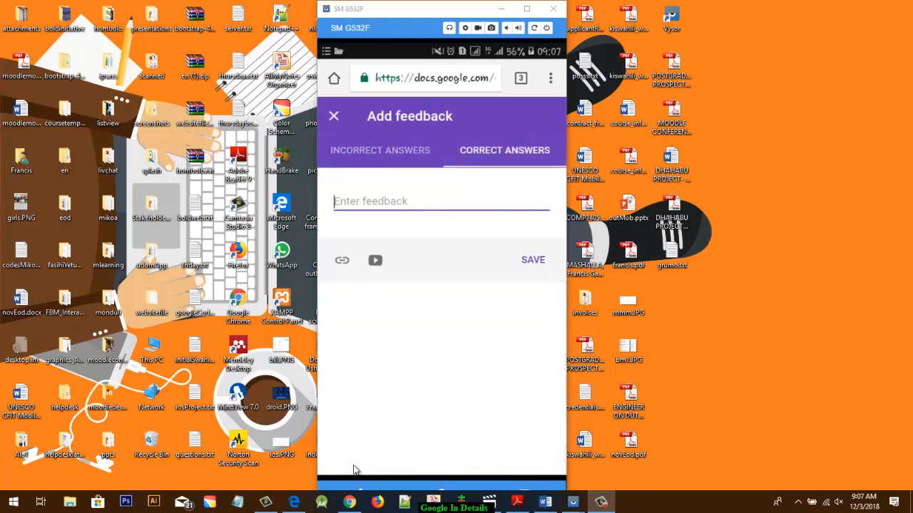
- Enter "Congrats" as the Tanganyika question's feedback for correct answers and save the feedback
type("Congrat")
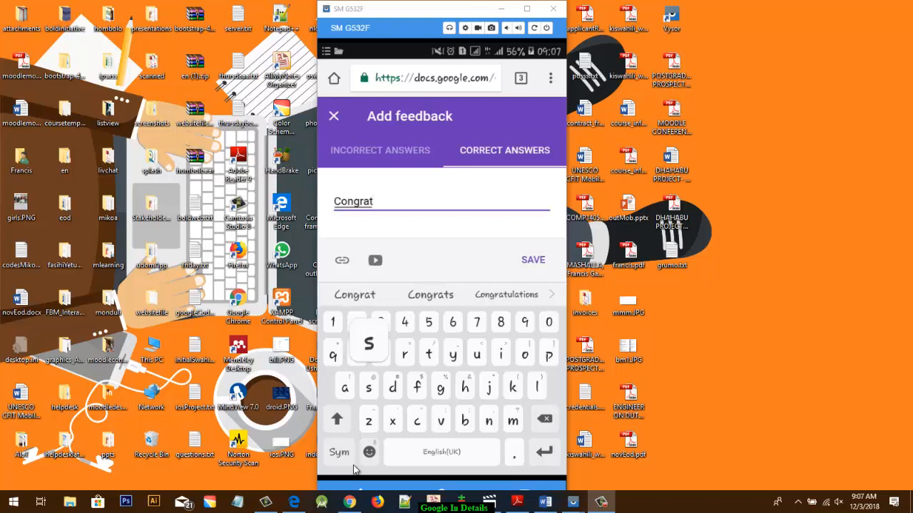
type("s")
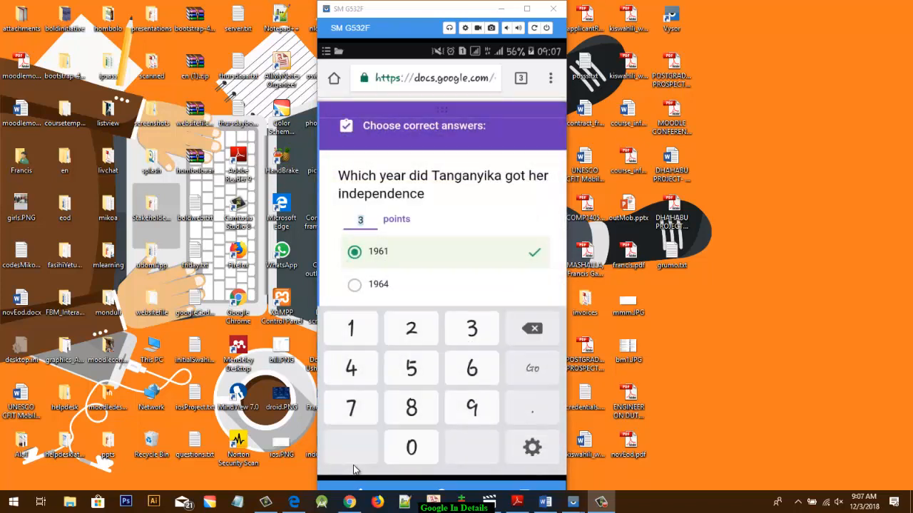
scroll(355, 469, "down", 5)
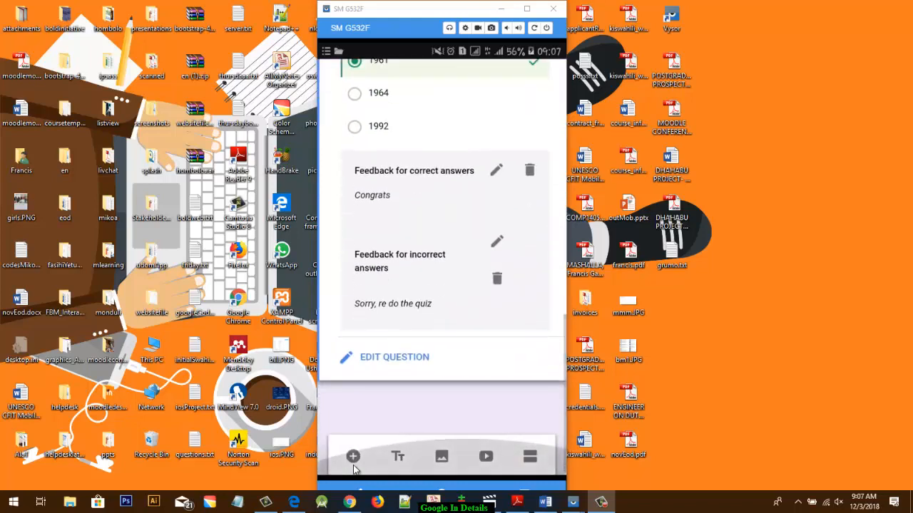
scroll(354, 469, "up", 10)
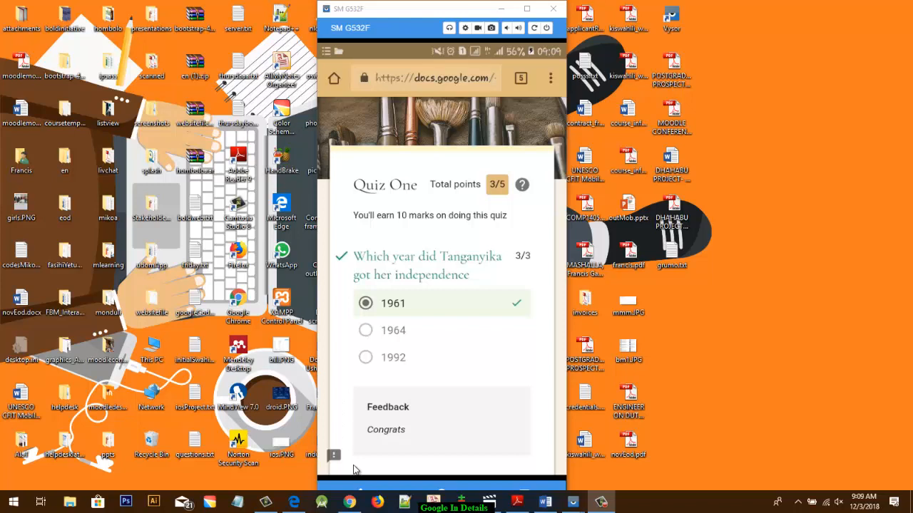
- Review the graded Quiz One response, examining each question's score, correct answer and feedback
scroll(353, 470, "down", 3)
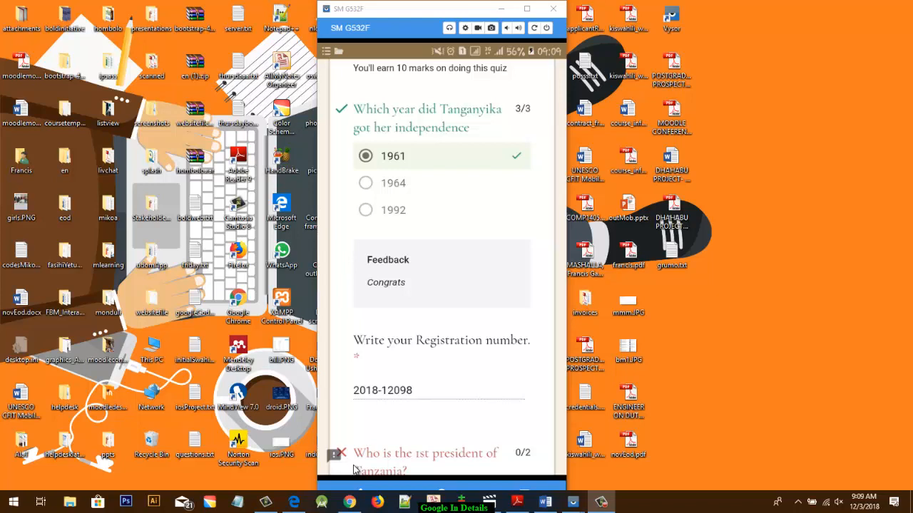
scroll(354, 468, "down", 3)
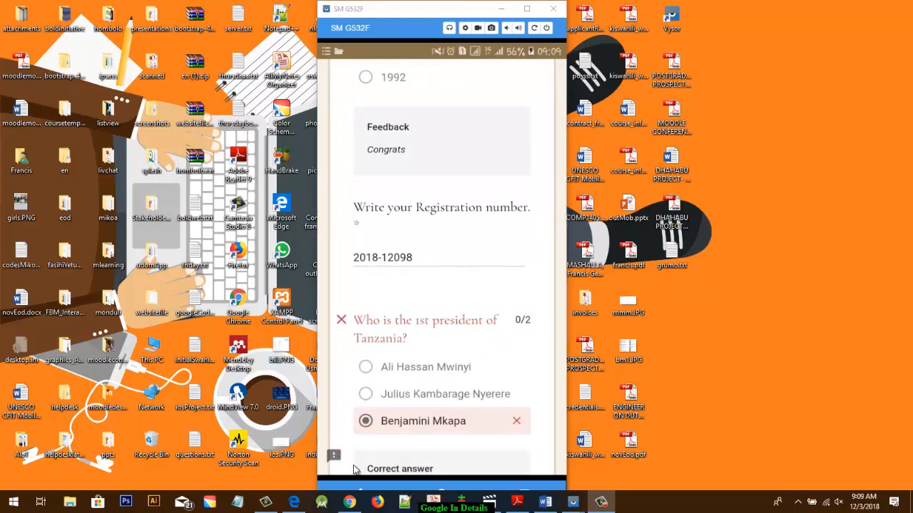
scroll(354, 469, "down", 3)
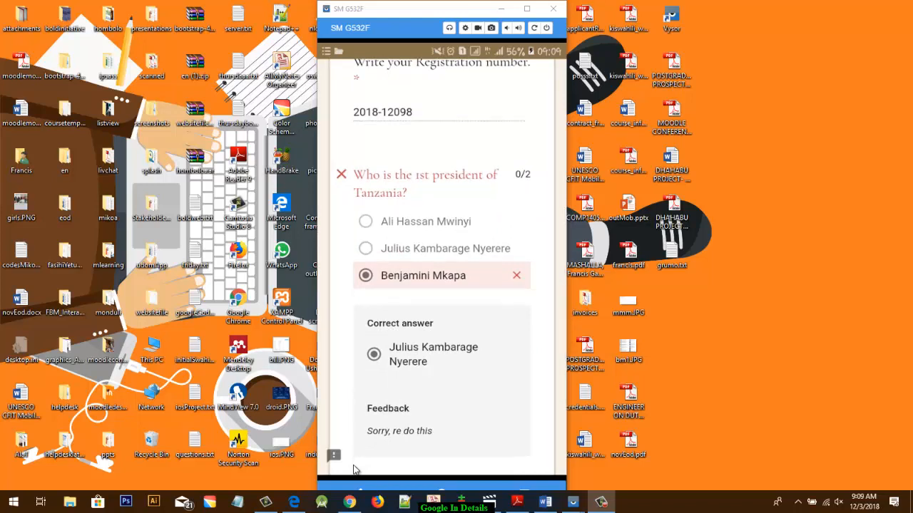
scroll(355, 469, "down", 2)
scroll(354, 469, "up", 2)
scroll(354, 468, "down", 2)
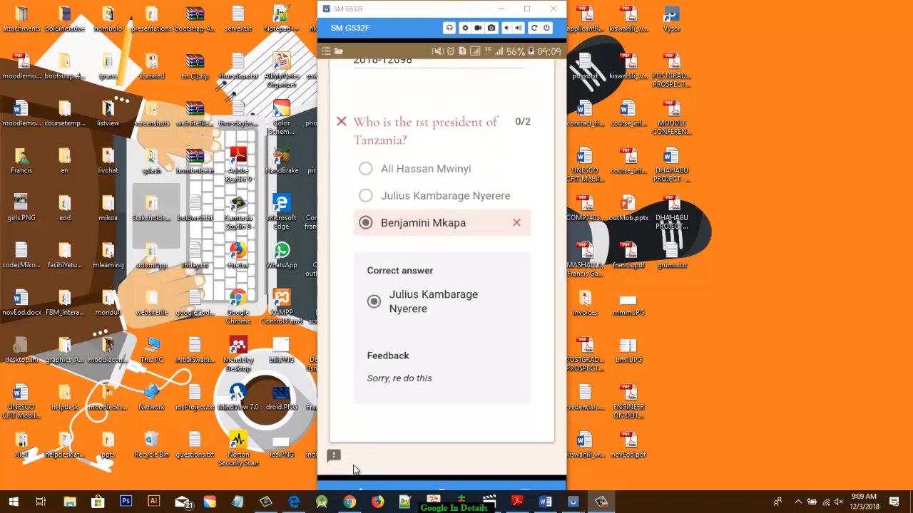
scroll(354, 469, "down", 1)
scroll(355, 469, "up", 5)
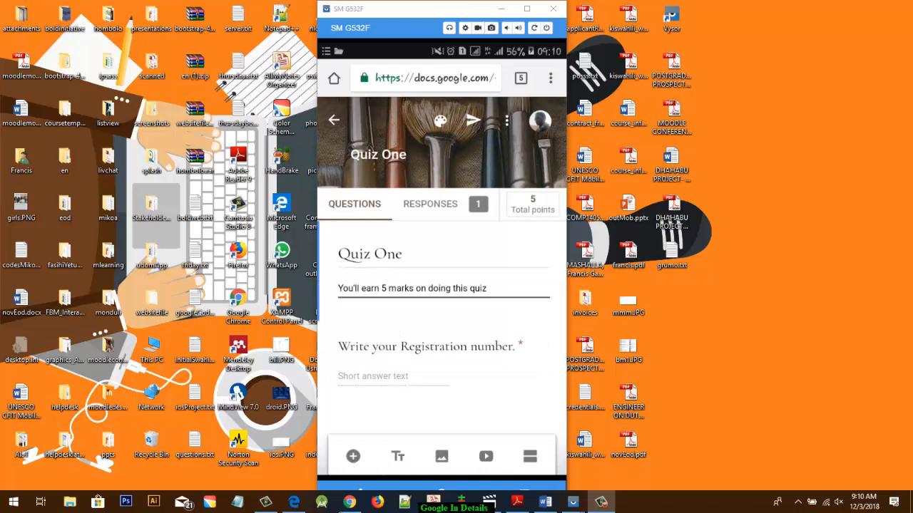
- Open the sending options for the Quiz One form
left_click(482, 123)
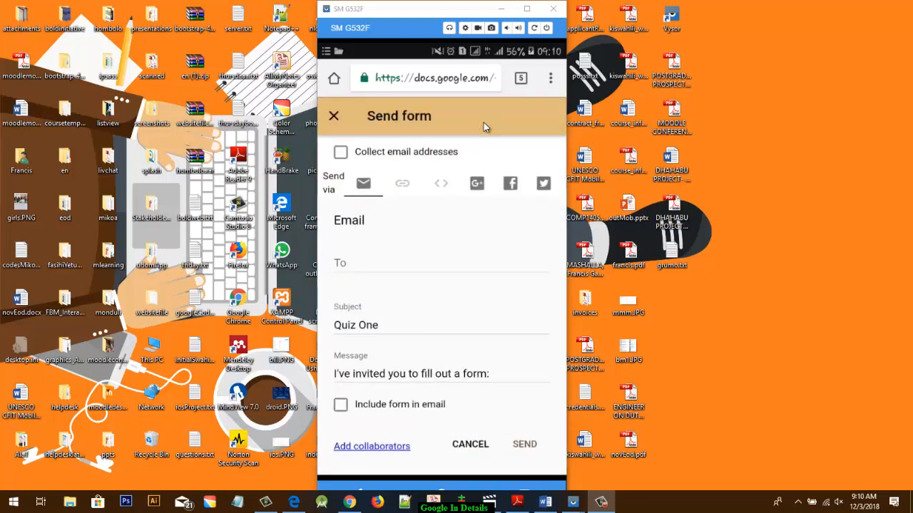
key("Right")
key("Right")
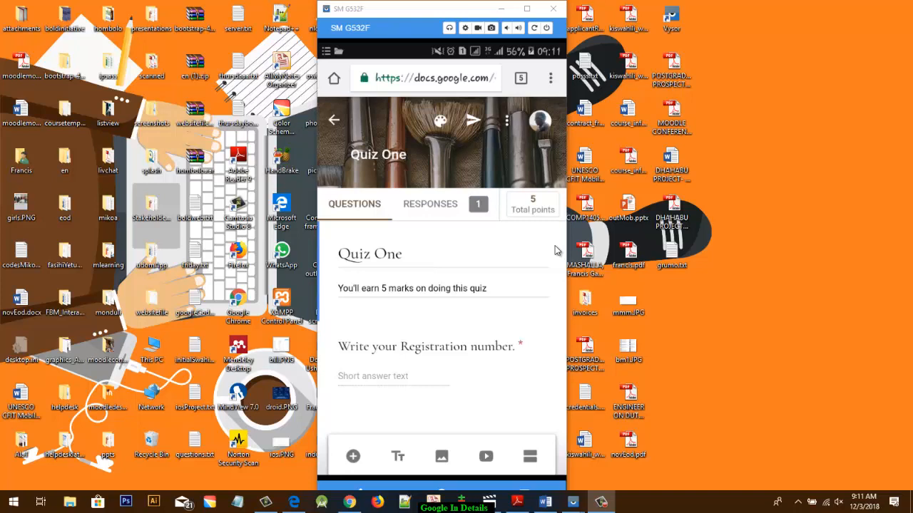
scroll(556, 250, "down", 5)
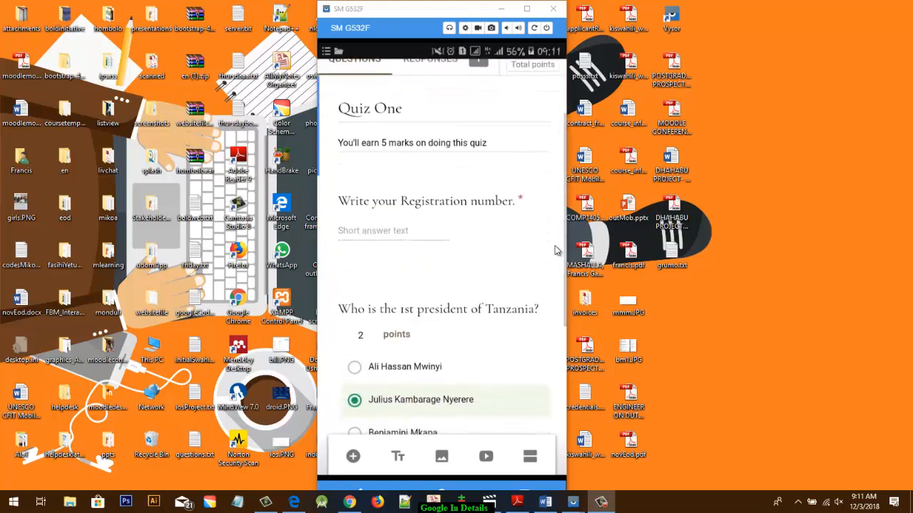
scroll(556, 251, "up", 5)
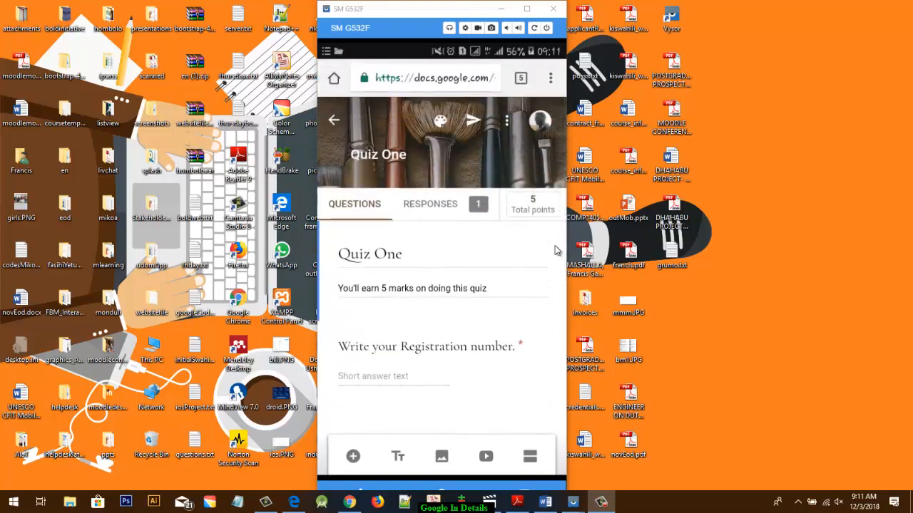